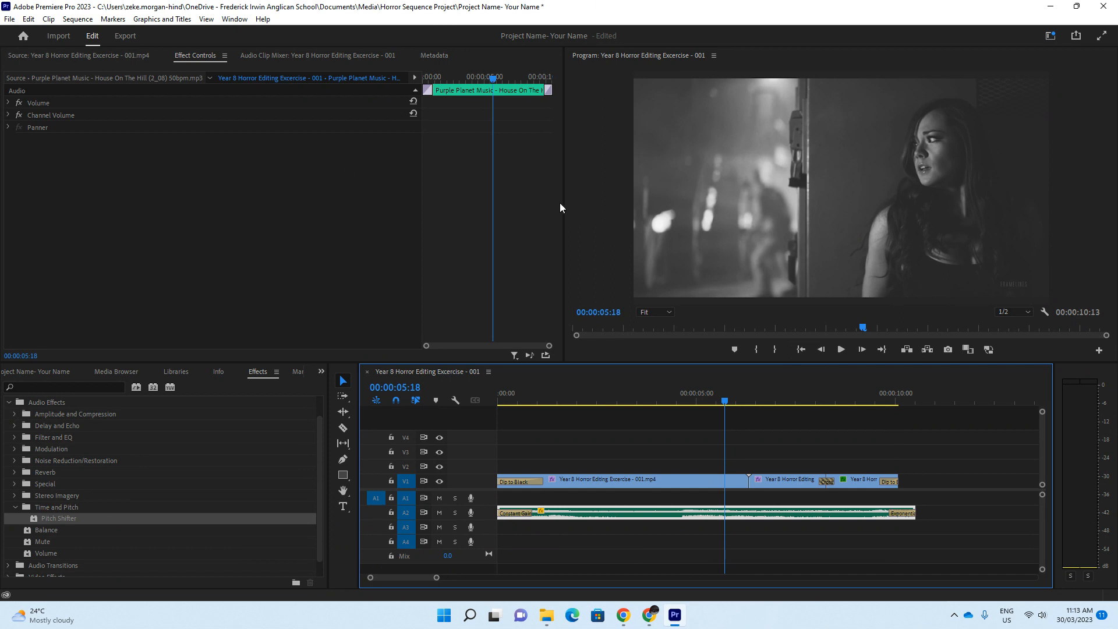
# Add the title text "My Horror Film" at 00:00:12:00, past the last clip, and reposition it near the centre of the frame
pyautogui.click(877, 401)
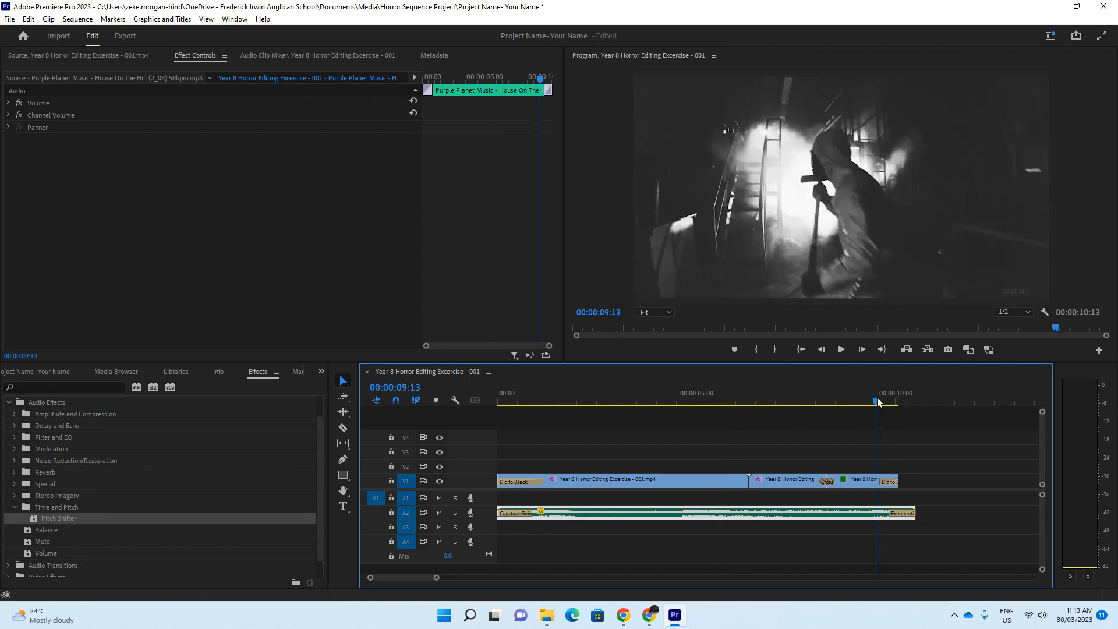
pyautogui.moveTo(877, 400); pyautogui.dragTo(975, 409)
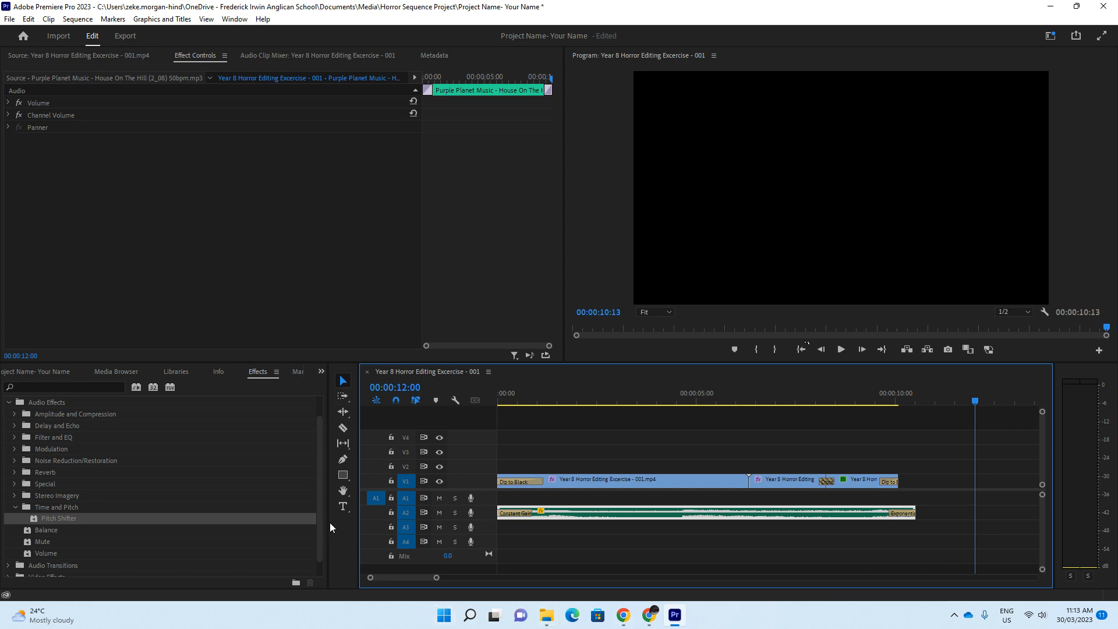
pyautogui.click(343, 508)
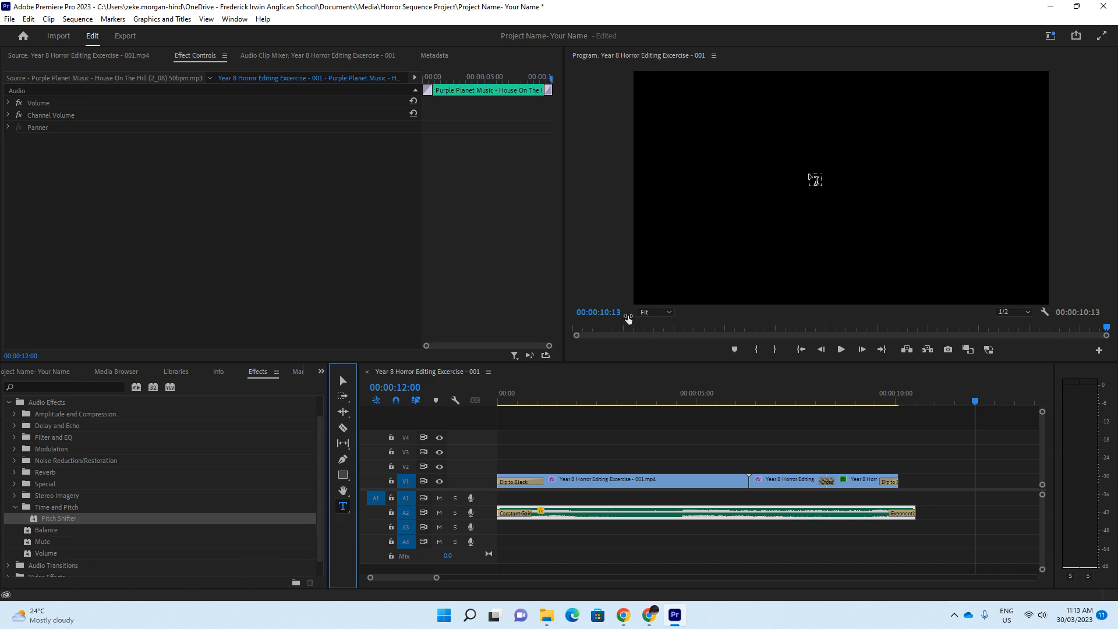
pyautogui.click(789, 167)
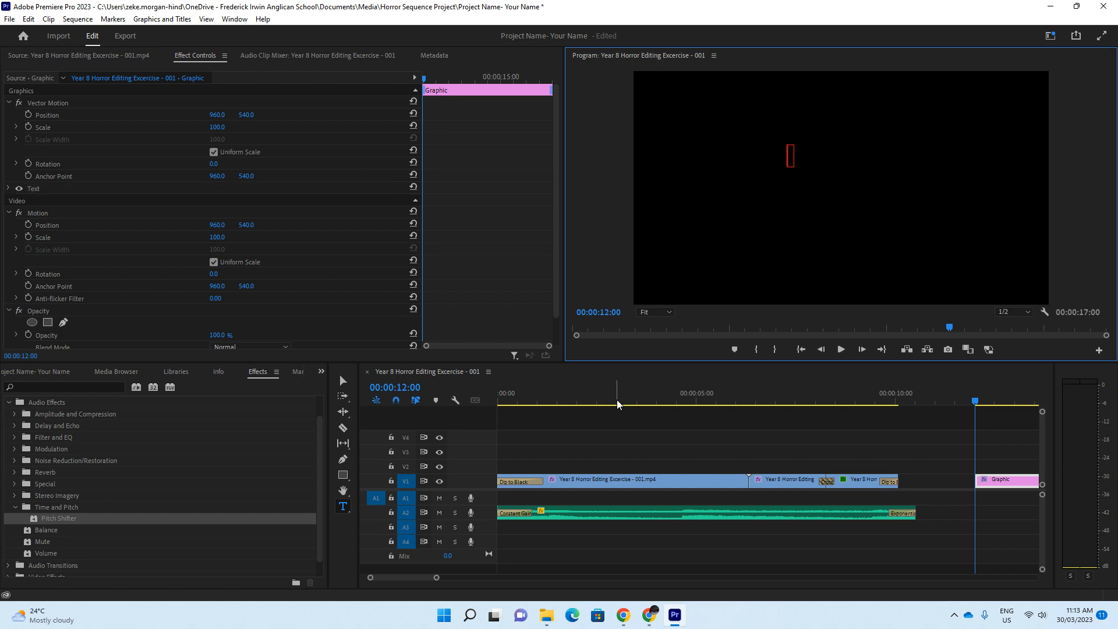
pyautogui.write('My Horror Film')
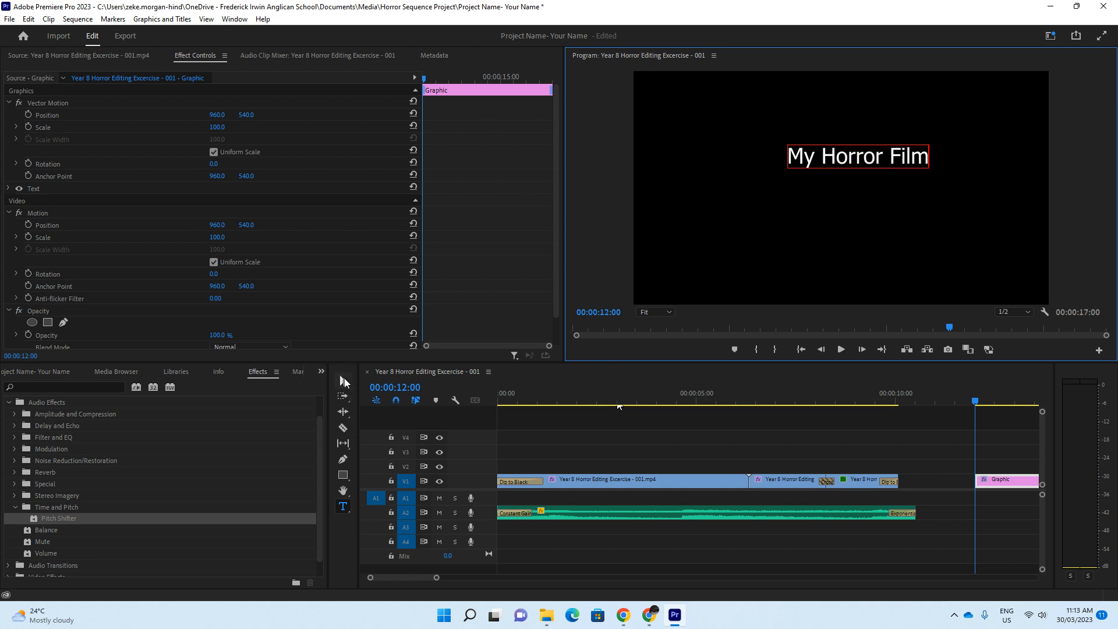
pyautogui.click(343, 381)
pyautogui.moveTo(875, 162); pyautogui.dragTo(854, 182)
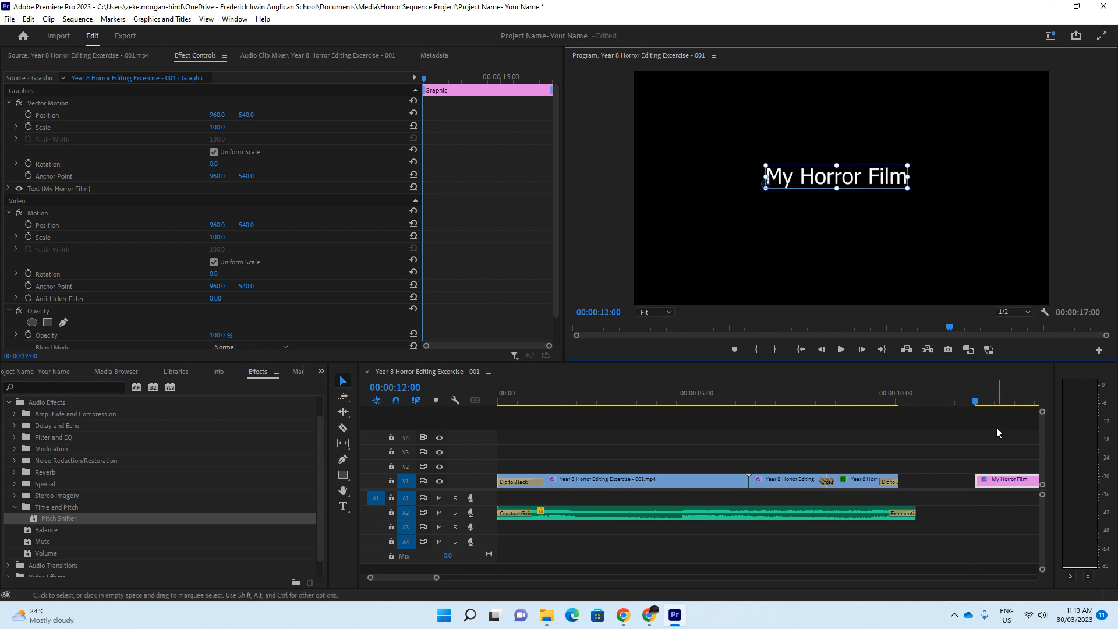
# Move the "My Horror Film" title clip to track V2 at the end of the footage, then delete it from the timeline
pyautogui.moveTo(994, 481); pyautogui.dragTo(913, 465)
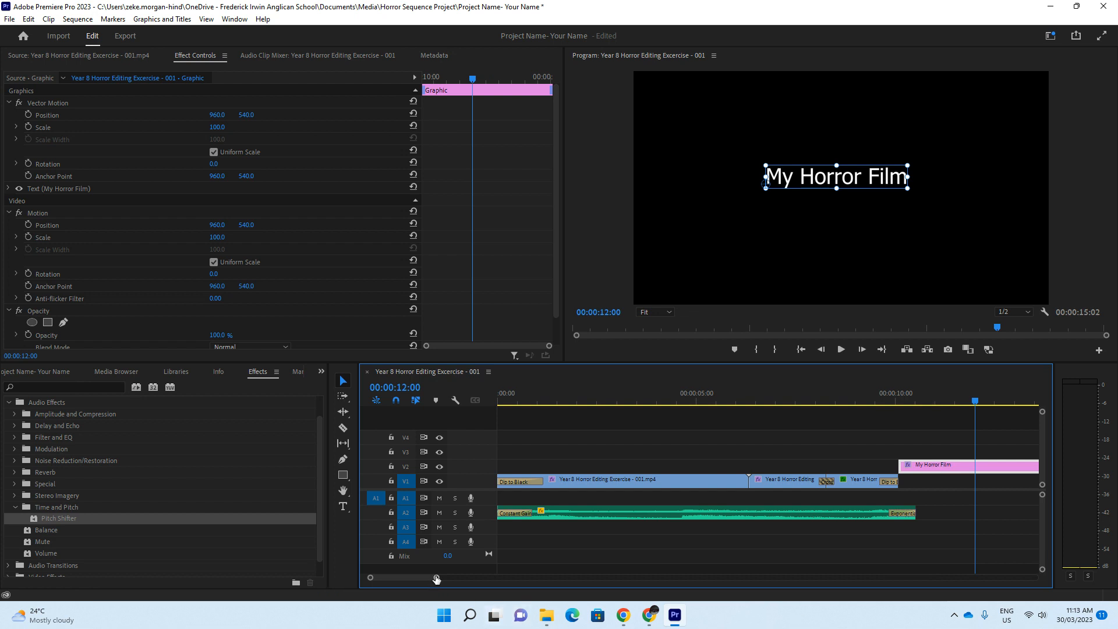
pyautogui.moveTo(437, 579); pyautogui.dragTo(477, 578)
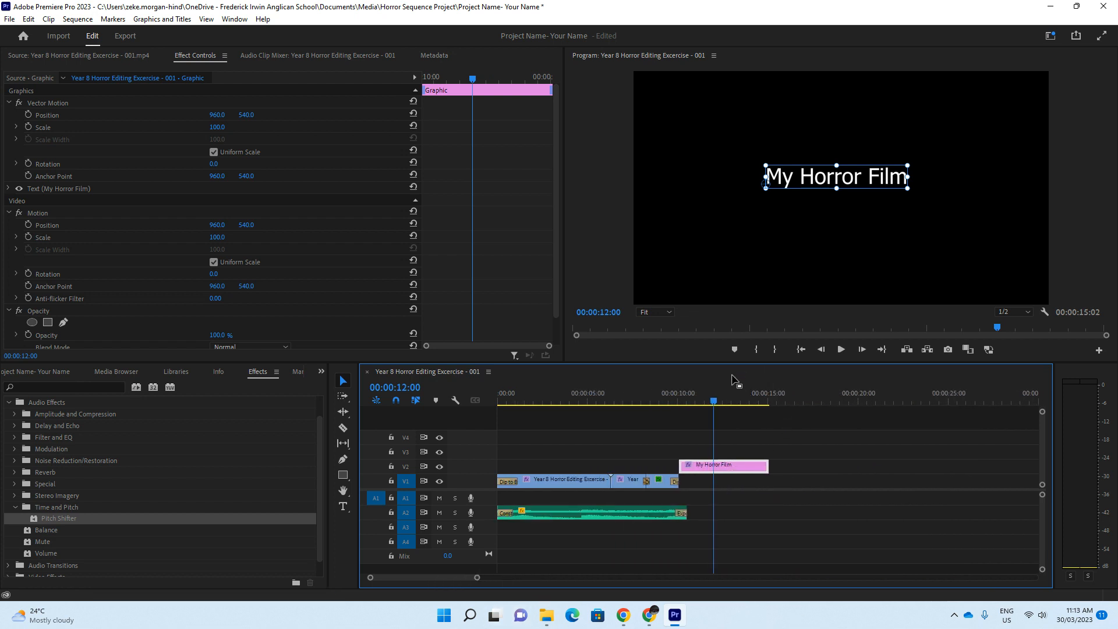
pyautogui.moveTo(743, 400); pyautogui.dragTo(736, 399)
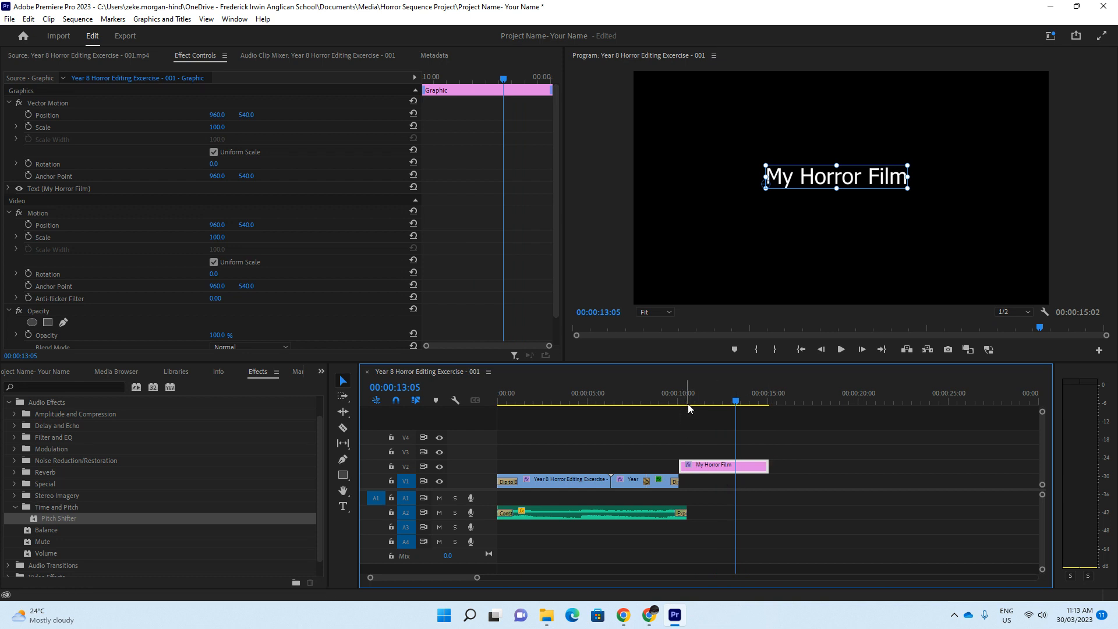
pyautogui.press('Delete')
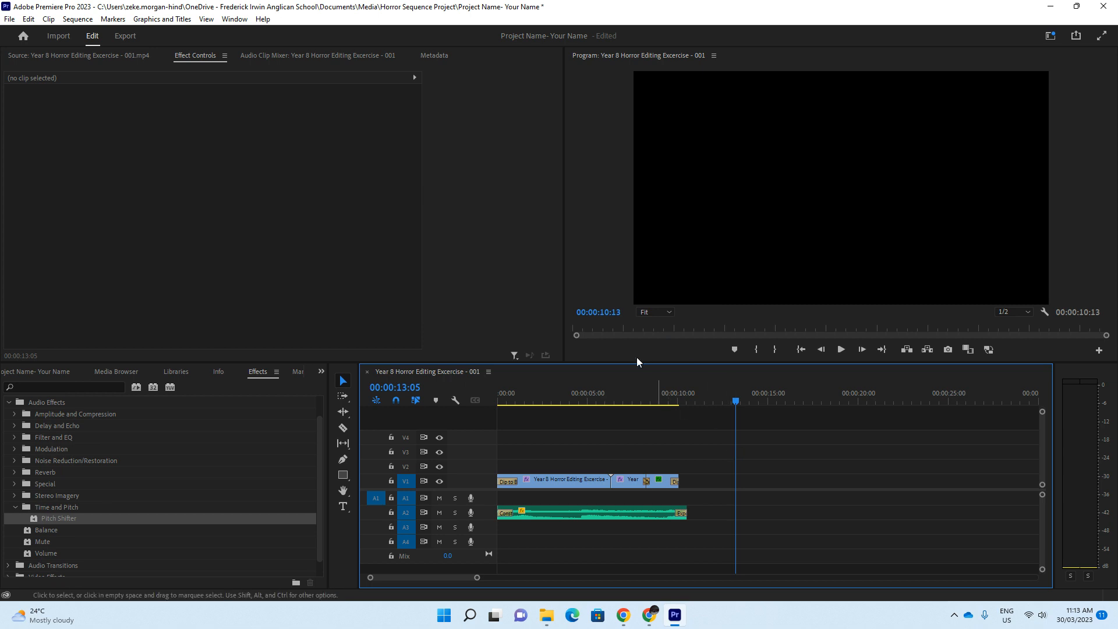
# Switch to the Captions and Graphics workspace
pyautogui.click(163, 20)
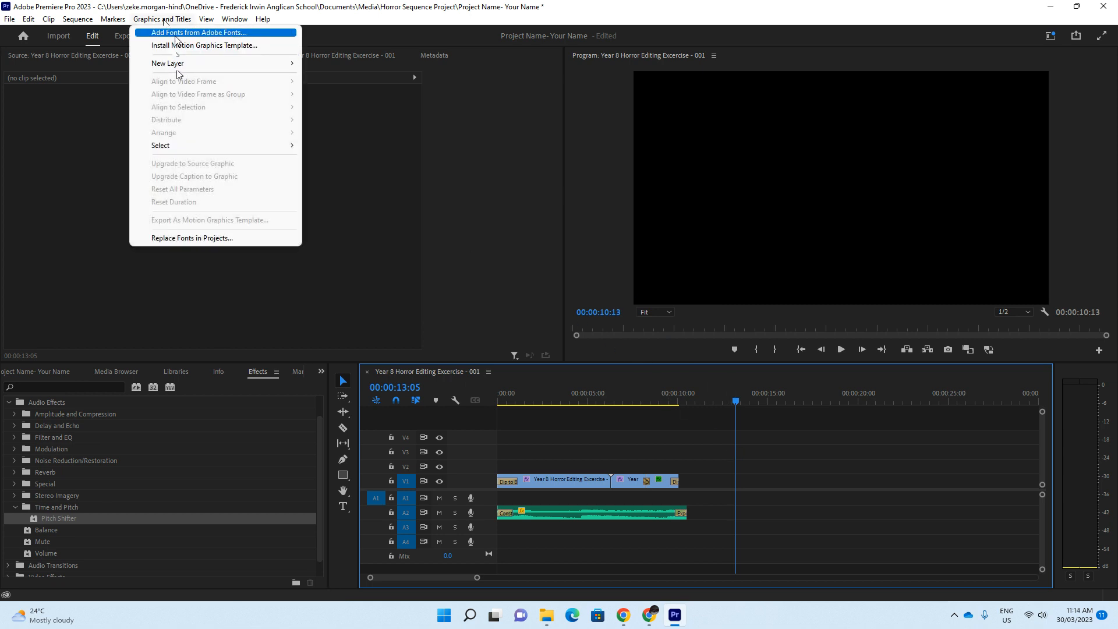
pyautogui.moveTo(182, 65)
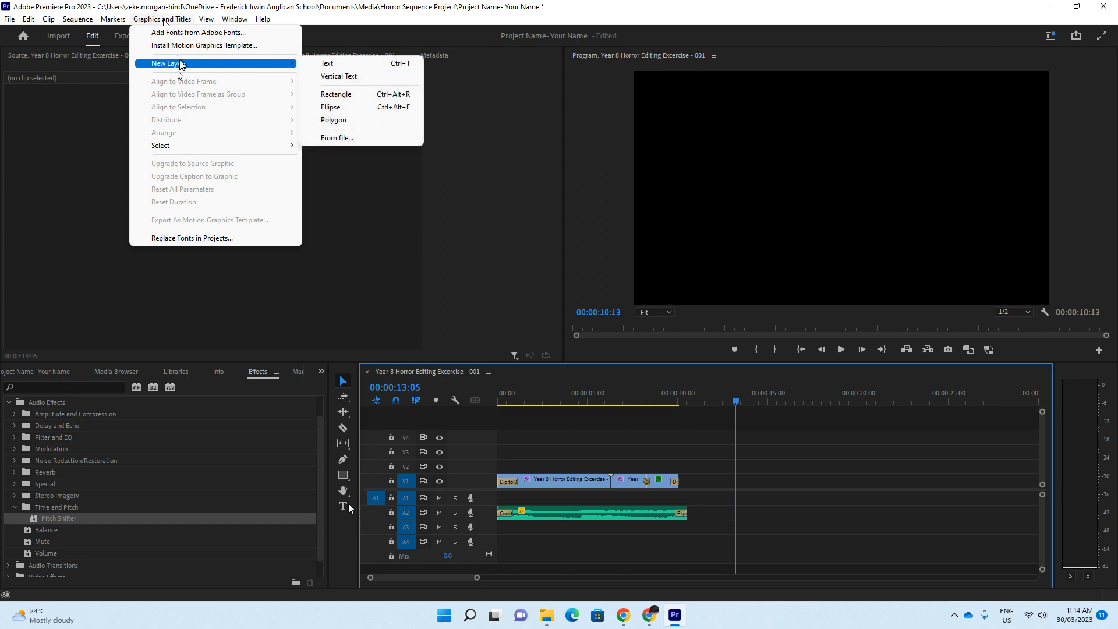
pyautogui.moveTo(224, 20)
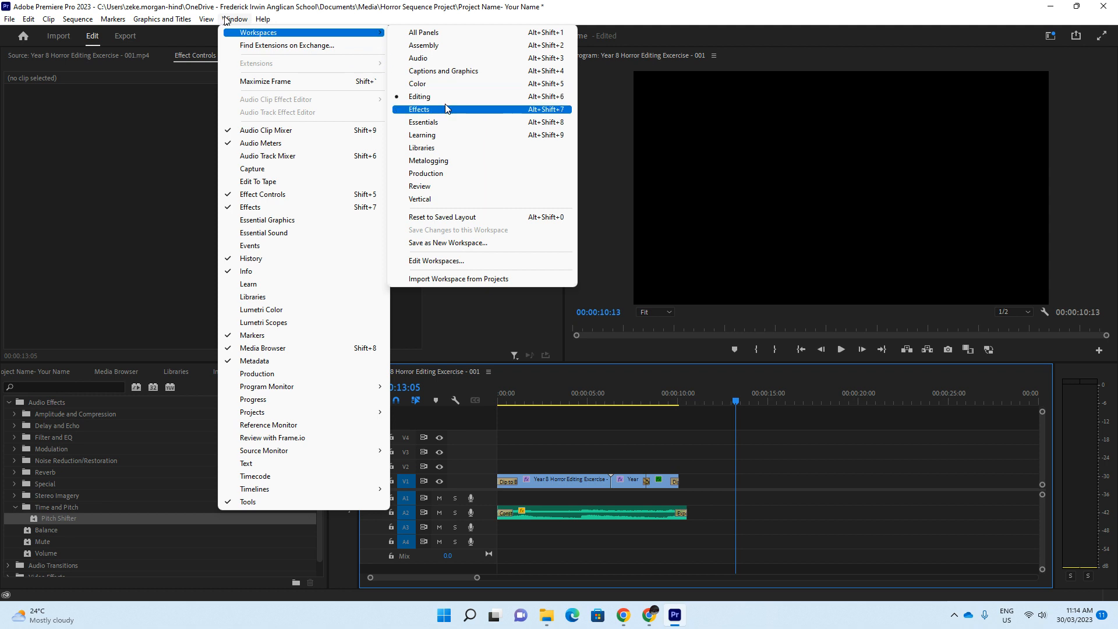
pyautogui.click(455, 72)
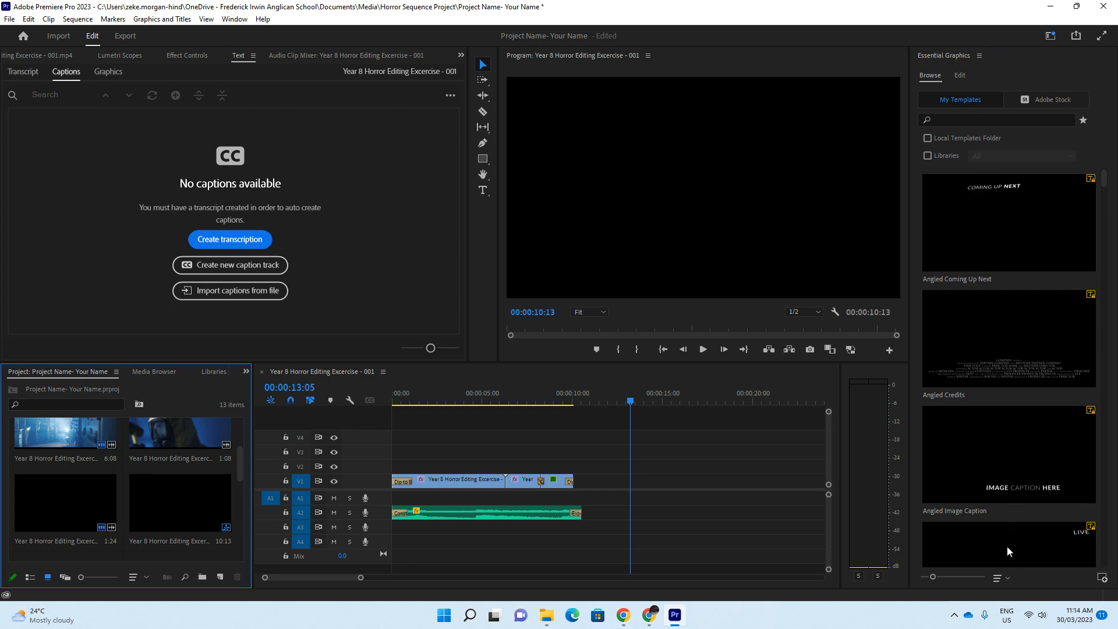
# Examine the available motion graphics templates, comparing the Angled, Basic, Bold and Classic designs
pyautogui.scroll(-5, 975, 241)
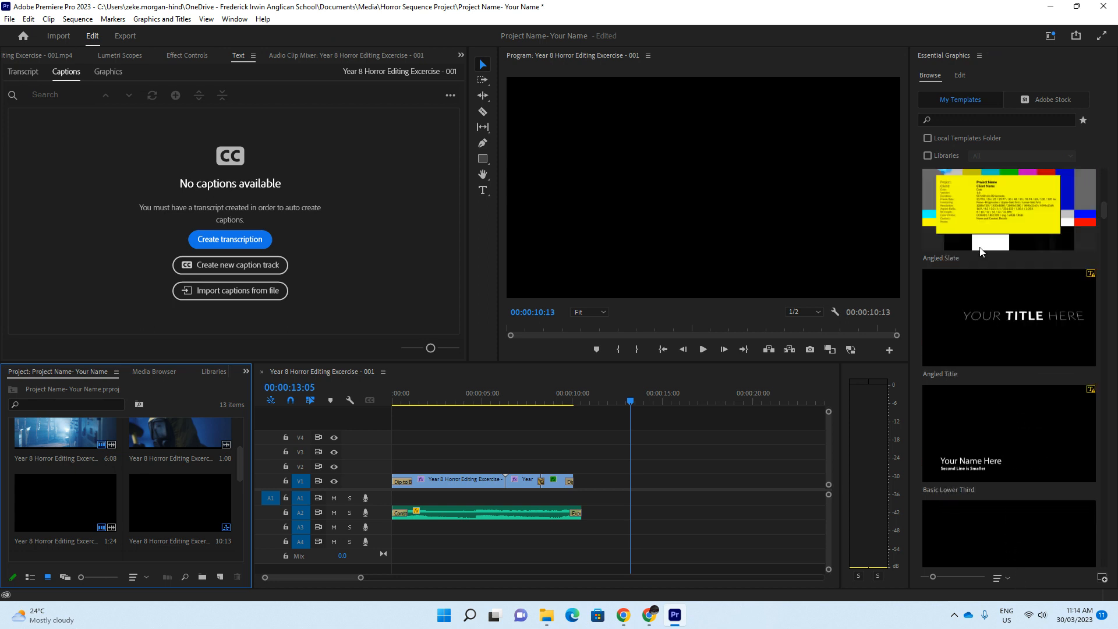
pyautogui.scroll(-4, 977, 251)
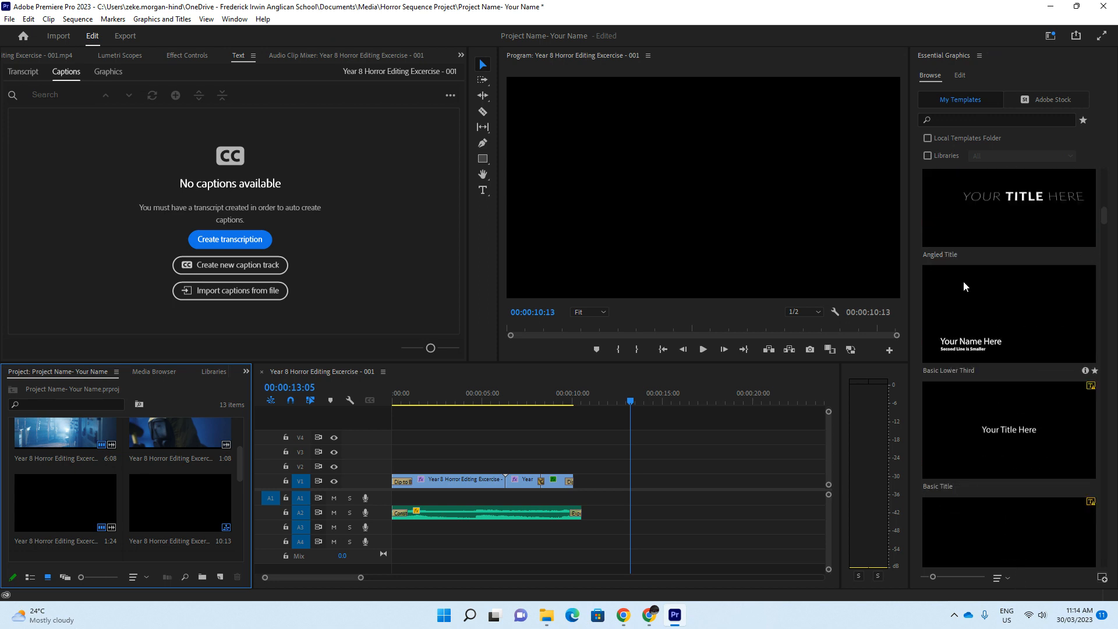
pyautogui.scroll(-2, 963, 281)
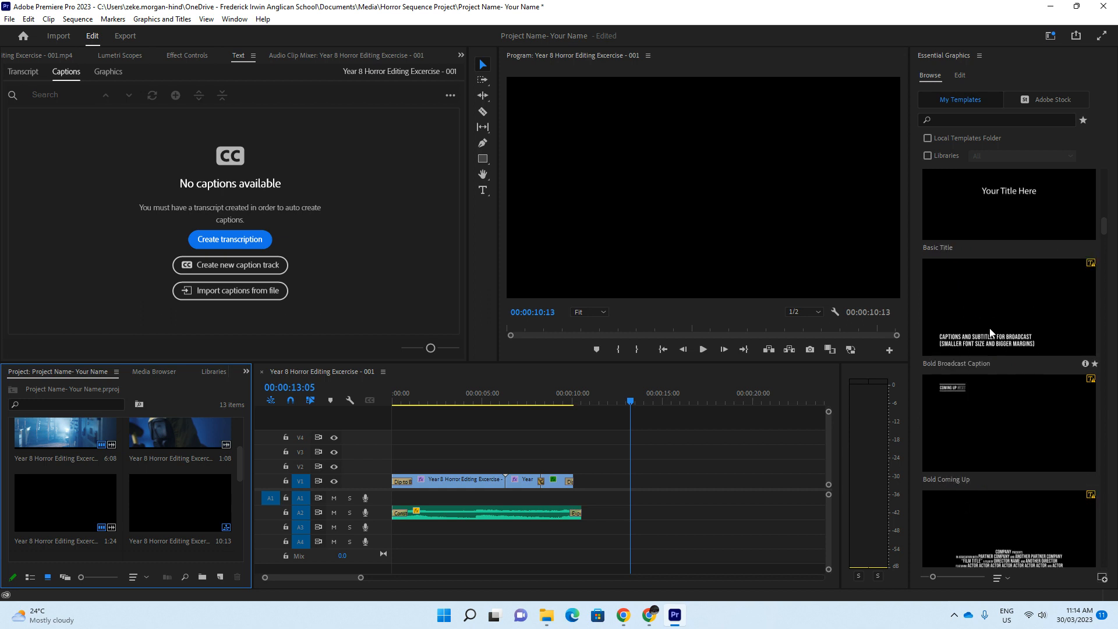
pyautogui.scroll(-6, 988, 384)
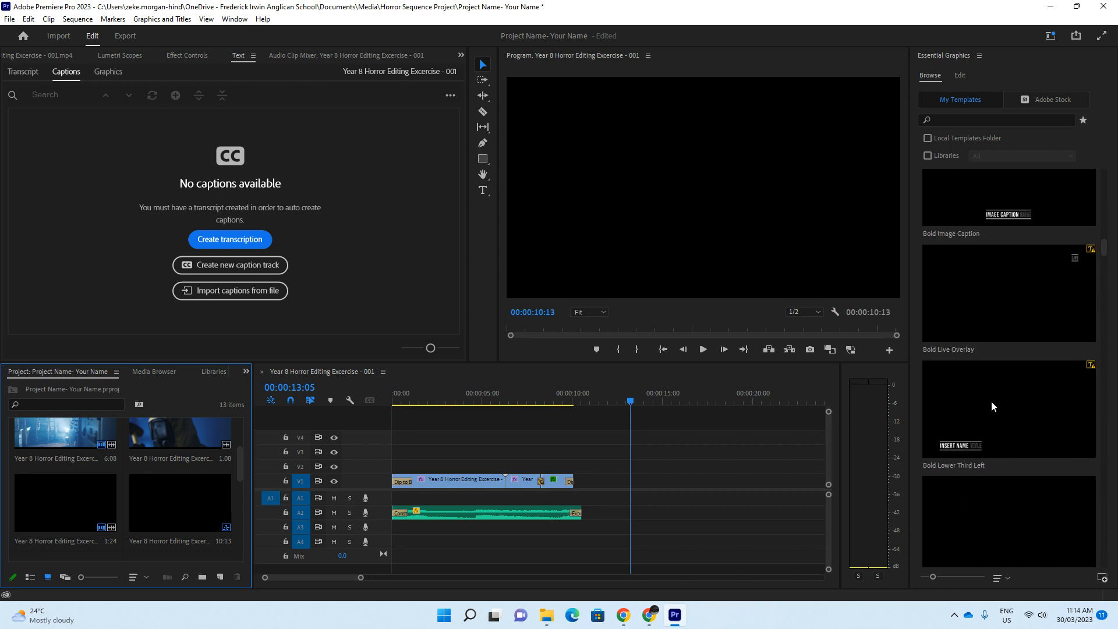
pyautogui.scroll(-2, 993, 400)
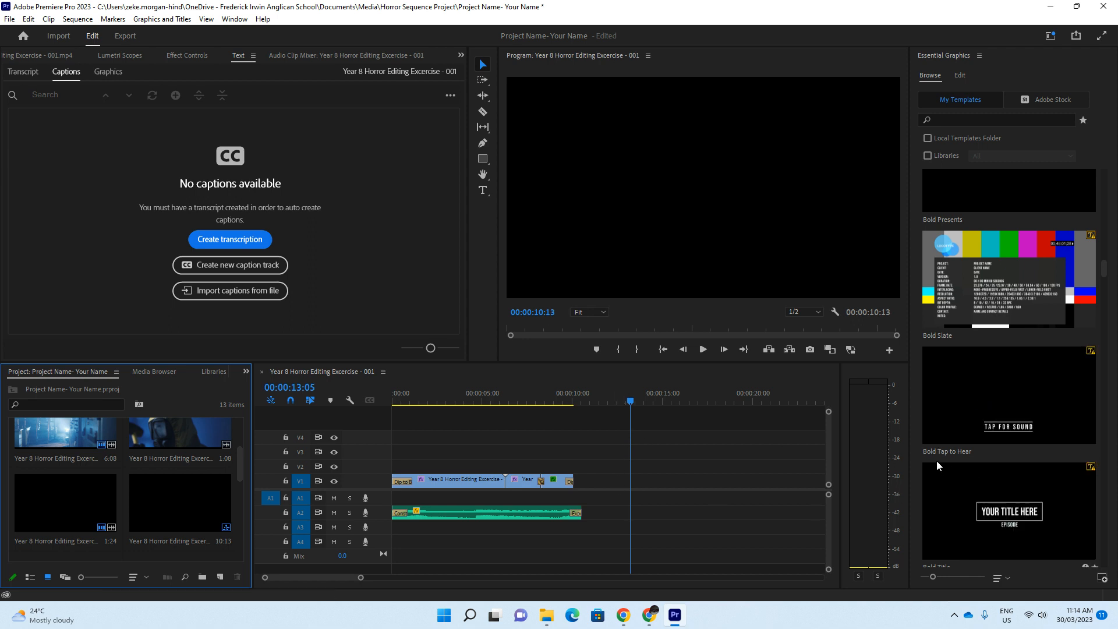
pyautogui.scroll(-5, 934, 461)
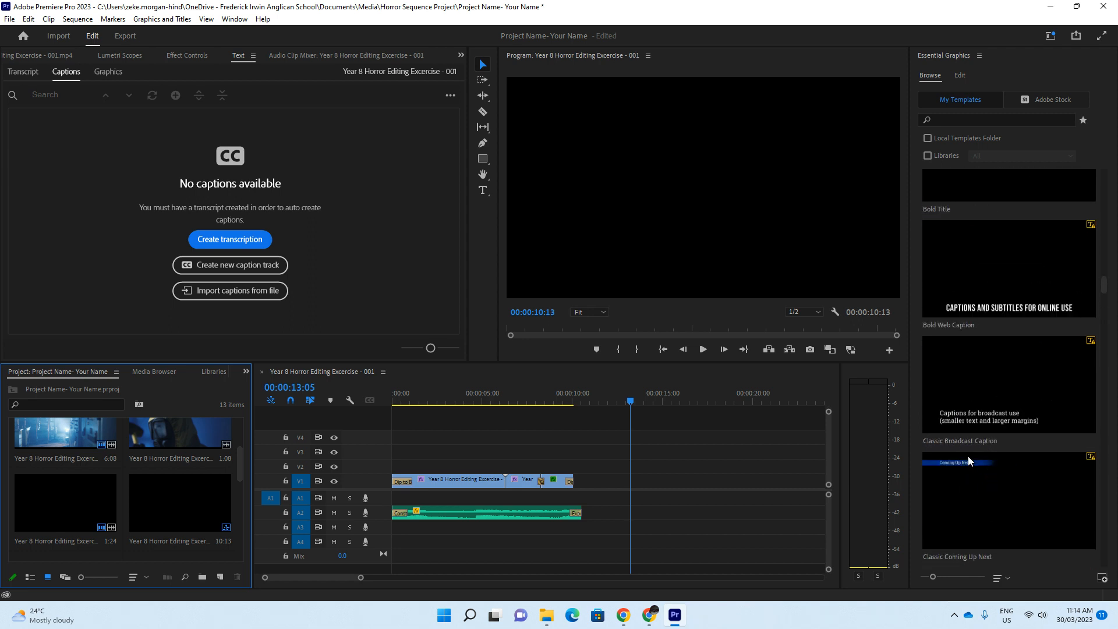
pyautogui.scroll(6, 967, 454)
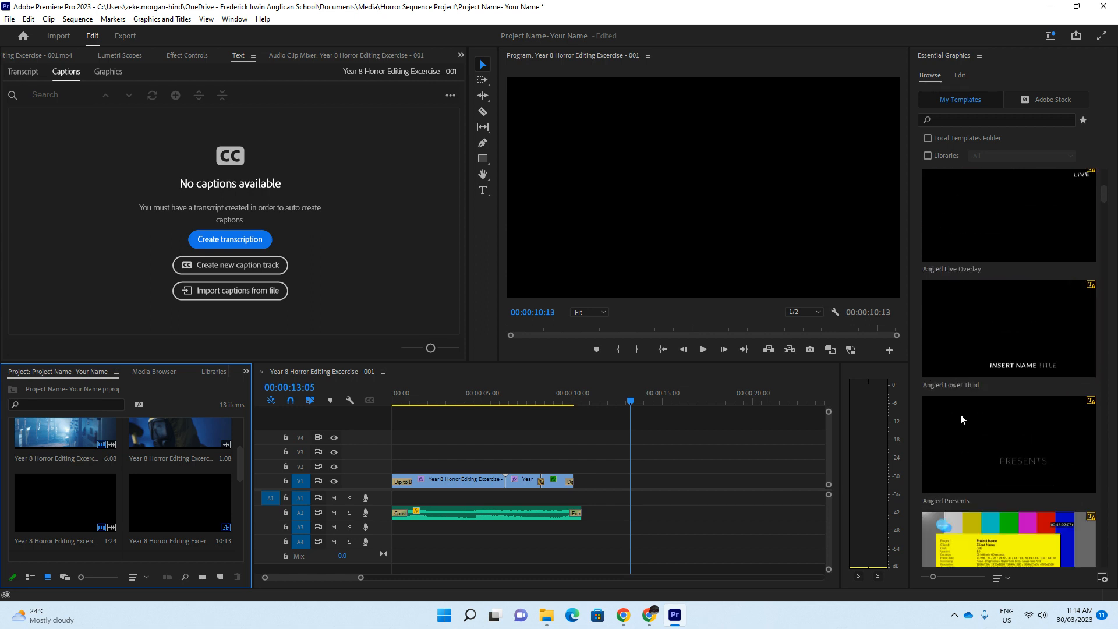
pyautogui.scroll(4, 958, 414)
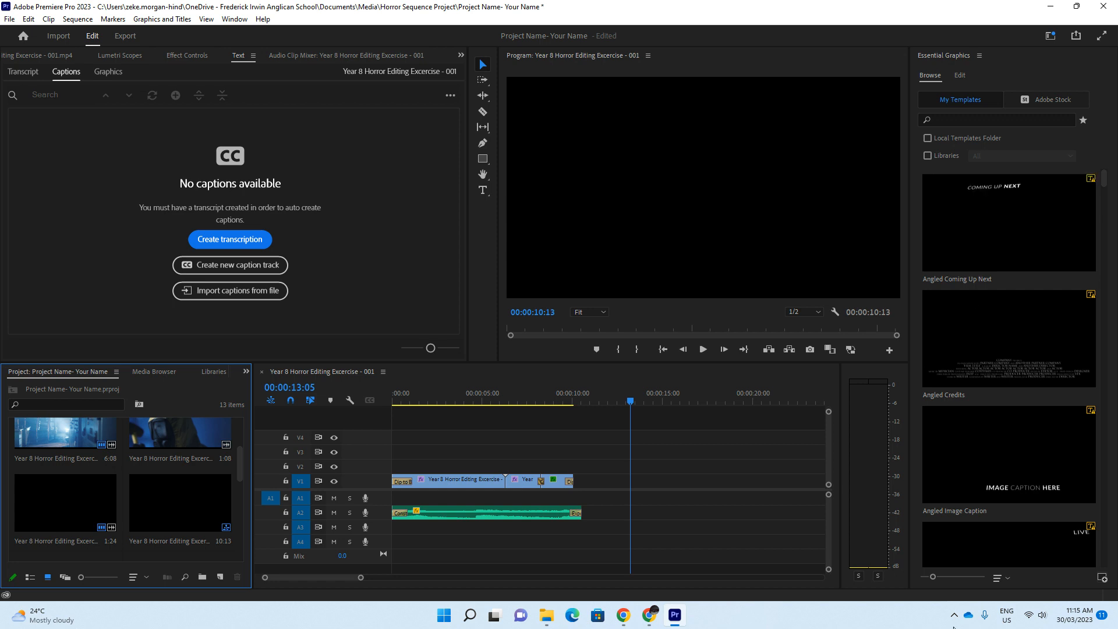
# Add the Film Title template to track V1 just past the last video clip, starting at about 11 seconds
pyautogui.scroll(-5, 991, 471)
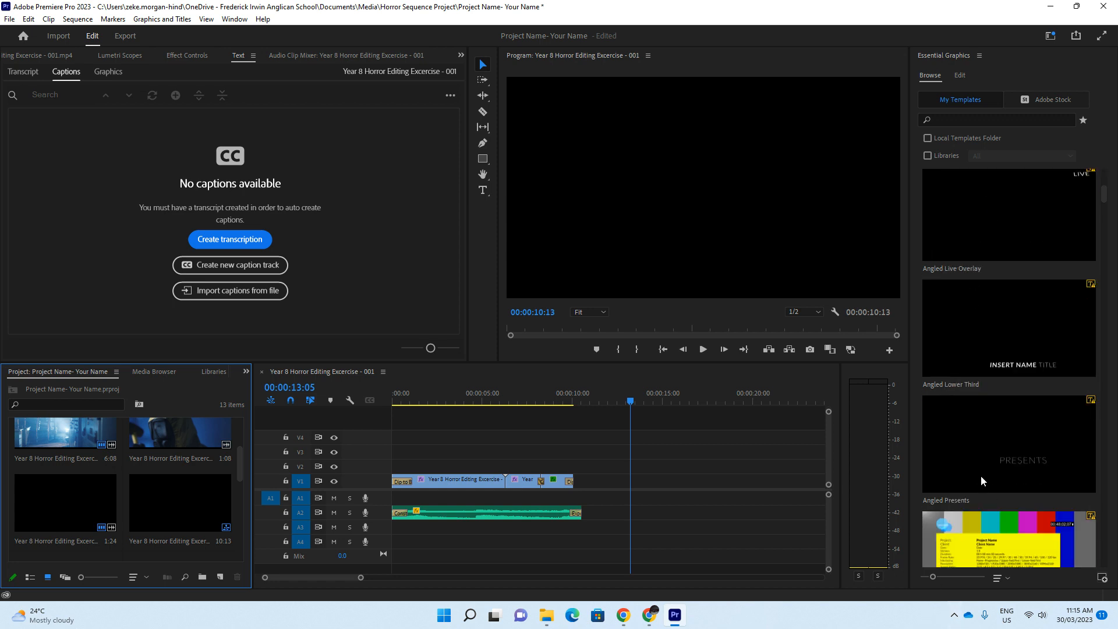
pyautogui.scroll(-1, 976, 474)
pyautogui.scroll(2, 976, 474)
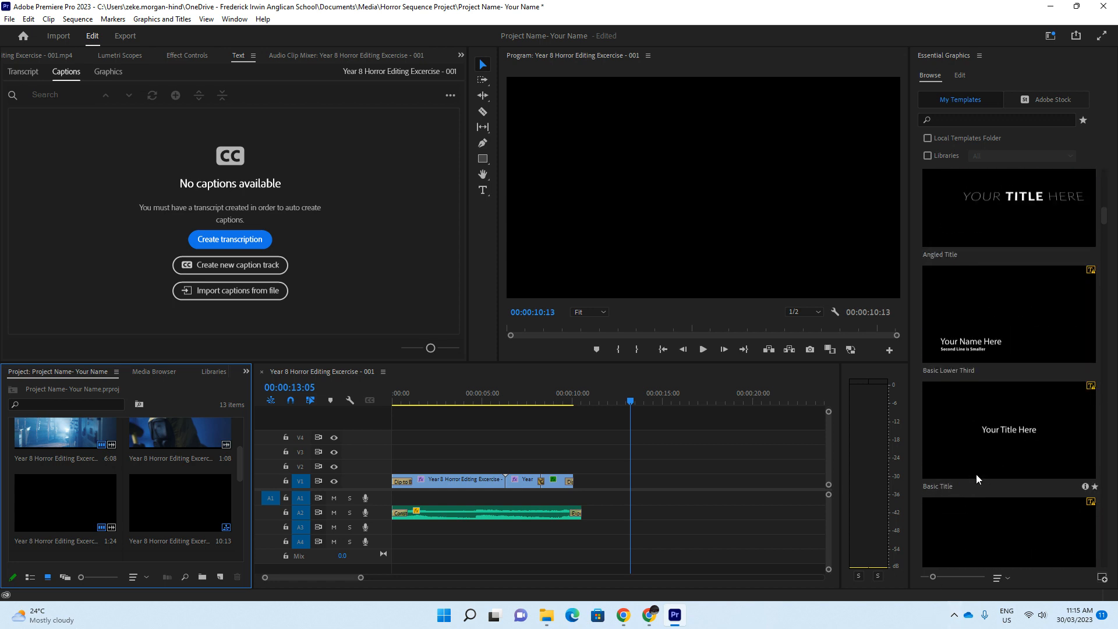
pyautogui.scroll(-5, 1000, 452)
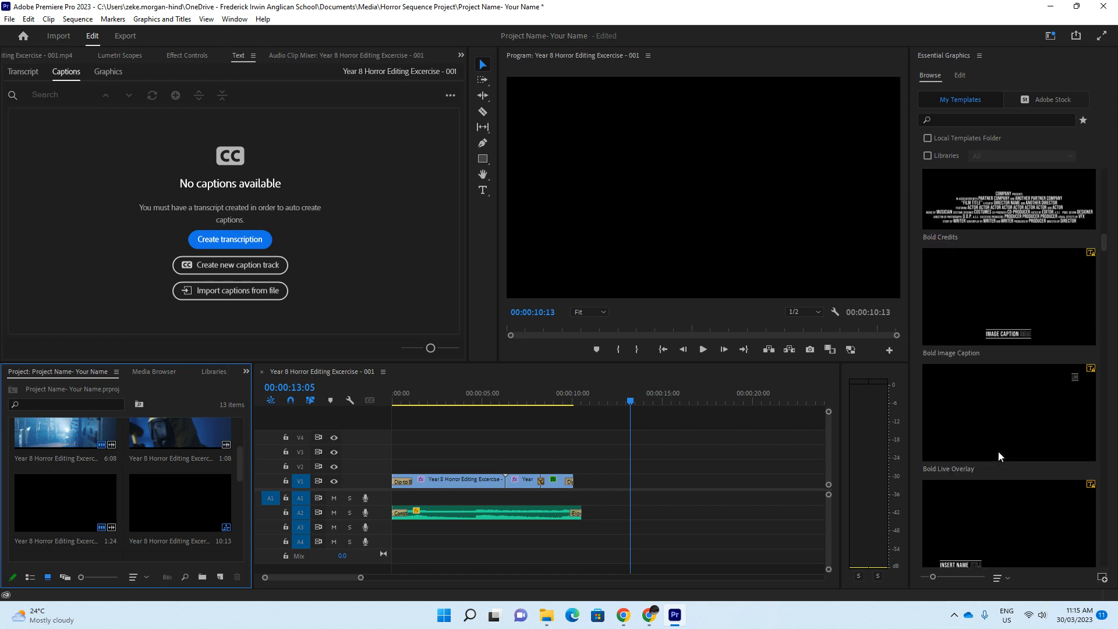
pyautogui.scroll(-6, 998, 455)
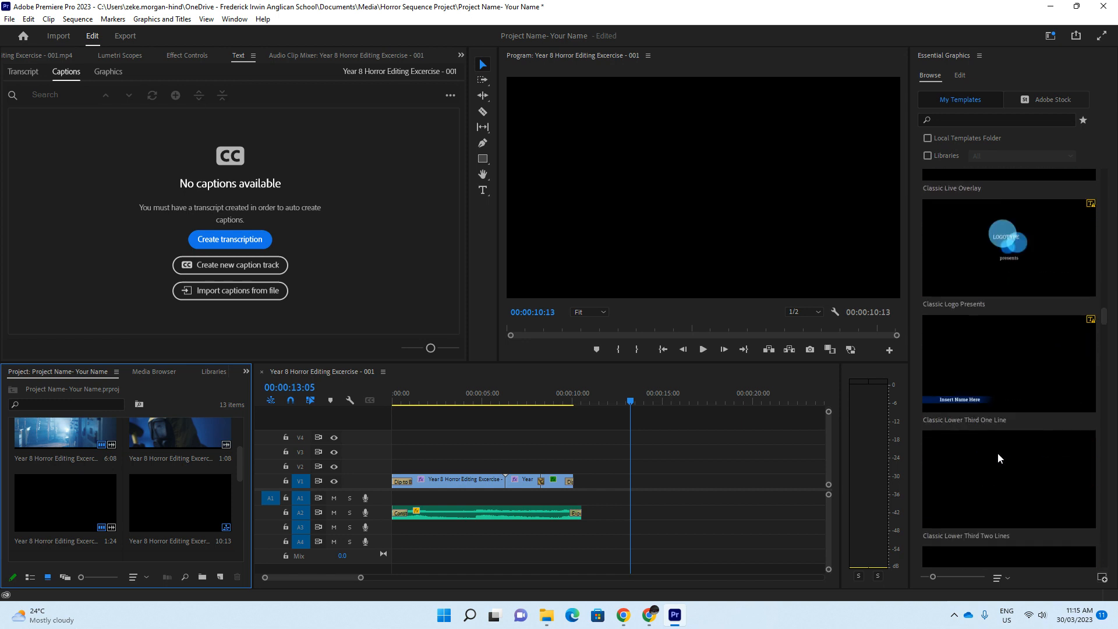
pyautogui.scroll(-5, 999, 454)
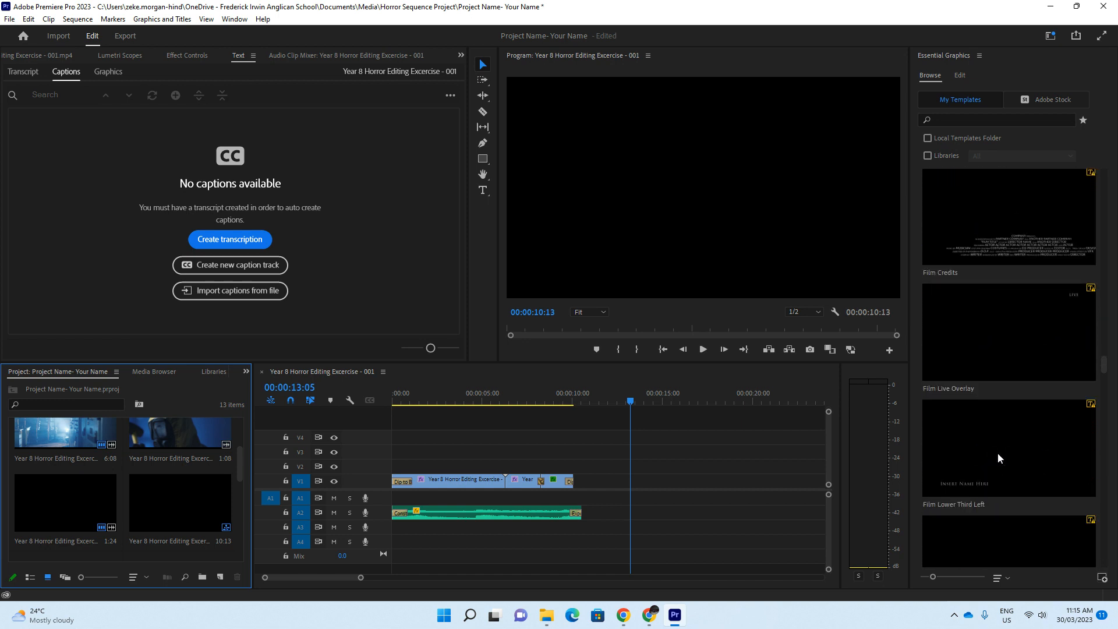
pyautogui.scroll(3, 997, 452)
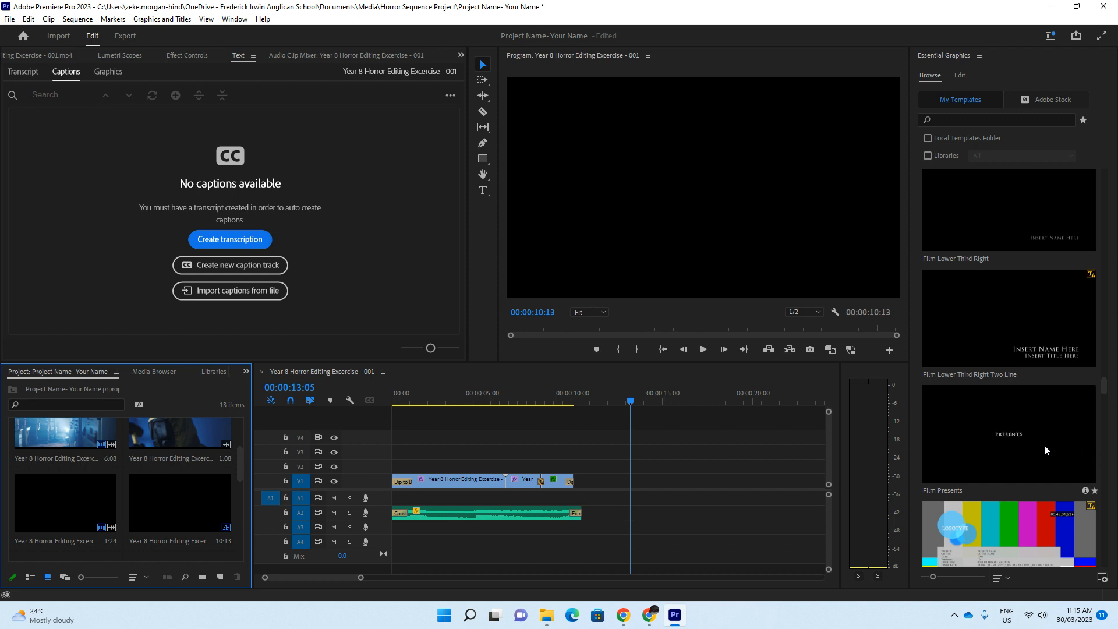
pyautogui.scroll(-3, 1043, 445)
pyautogui.scroll(1, 1042, 441)
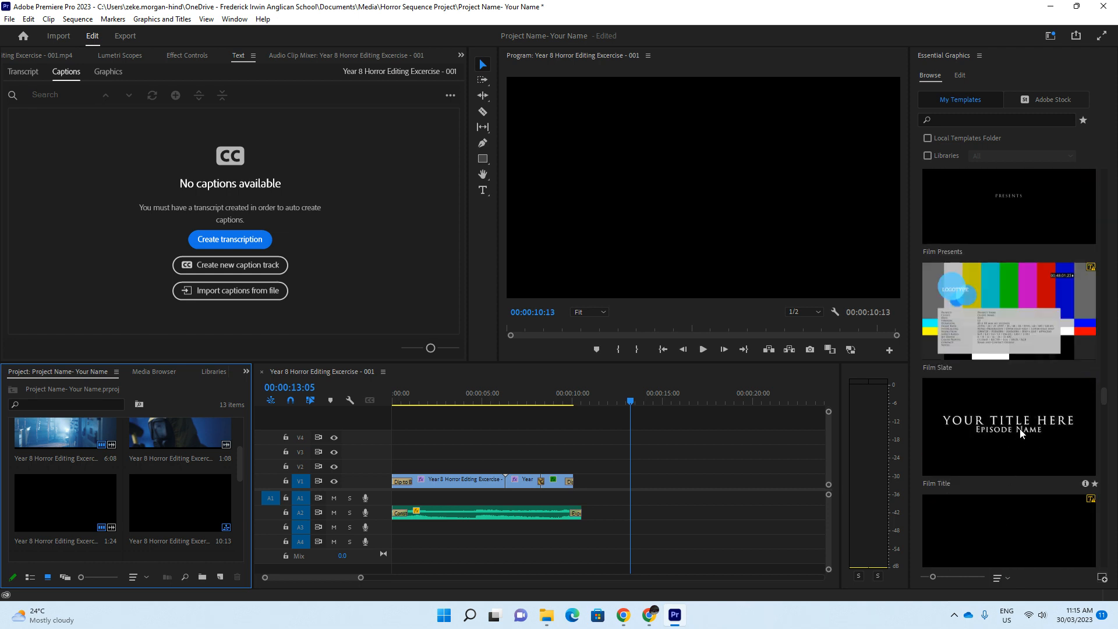
pyautogui.click(1021, 432)
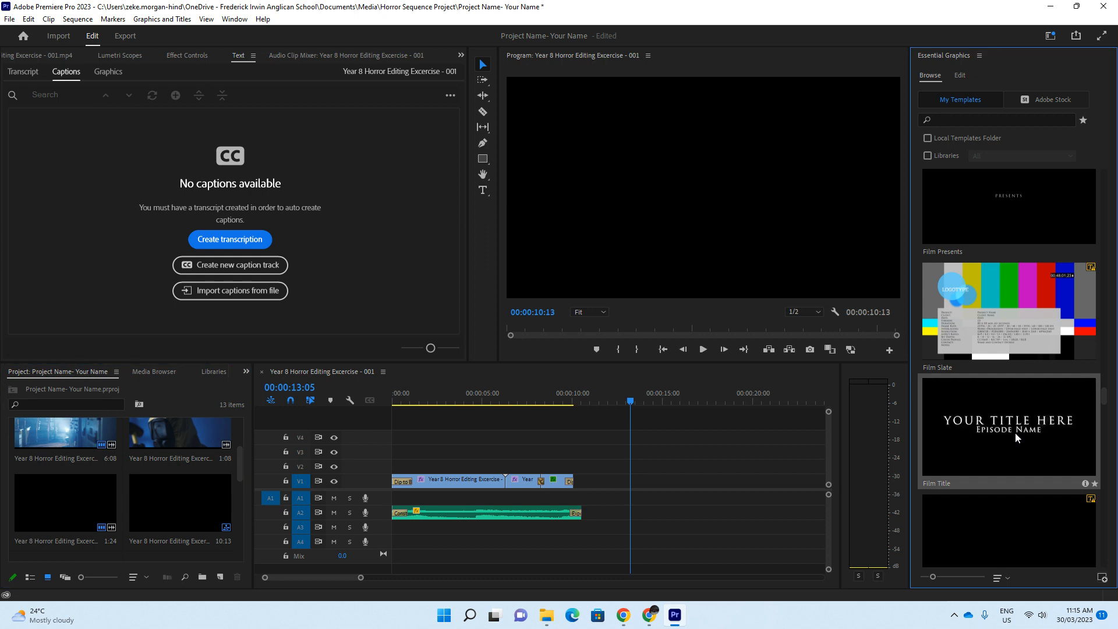
pyautogui.moveTo(1015, 432); pyautogui.dragTo(595, 483)
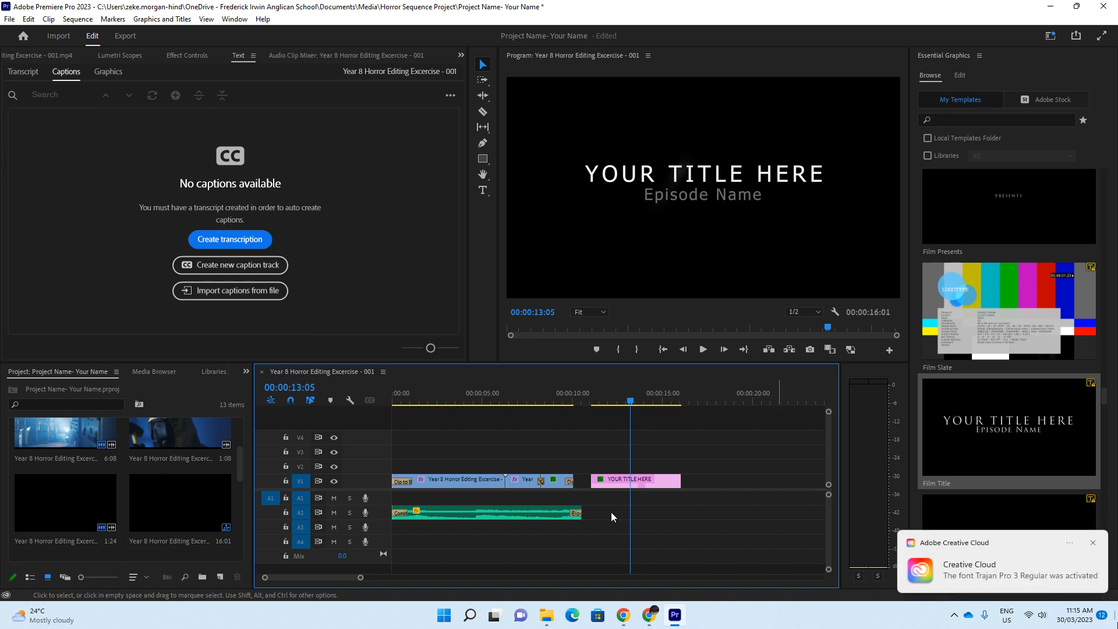
pyautogui.click(1093, 543)
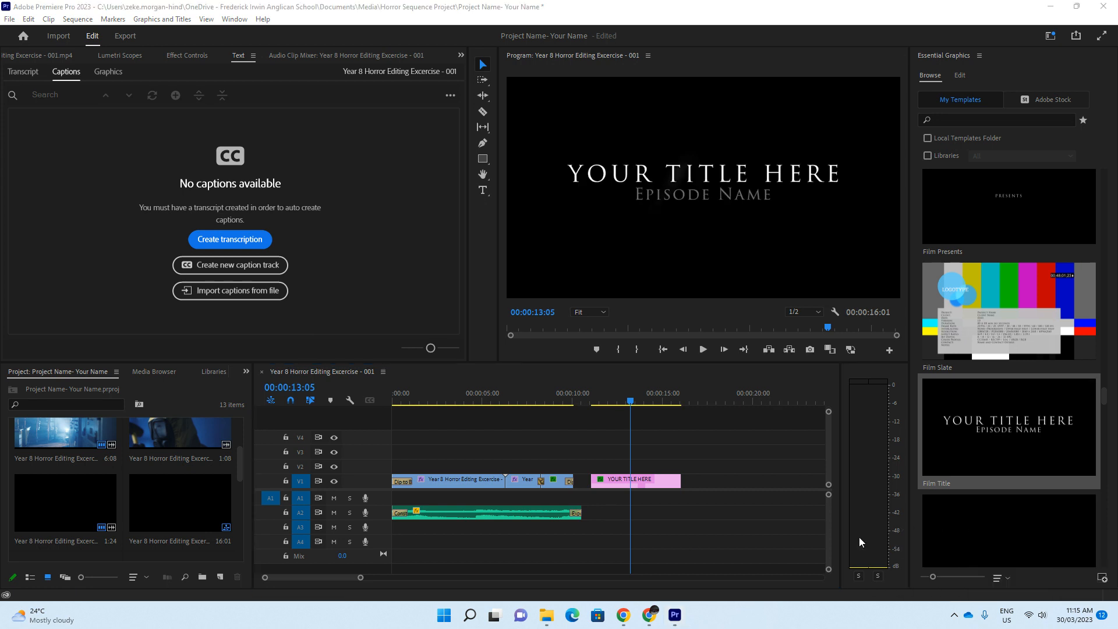
# Play back the Film Title clip from just before its start, at 00:00:10:23
pyautogui.click(586, 399)
pyautogui.moveTo(586, 401); pyautogui.dragTo(590, 400)
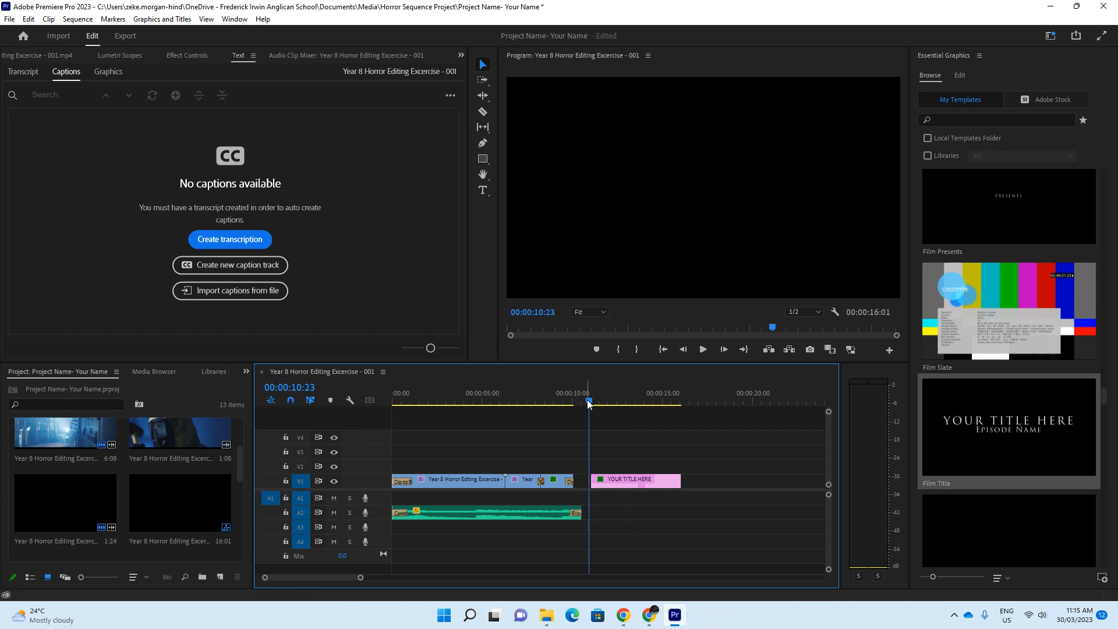
pyautogui.press('space')
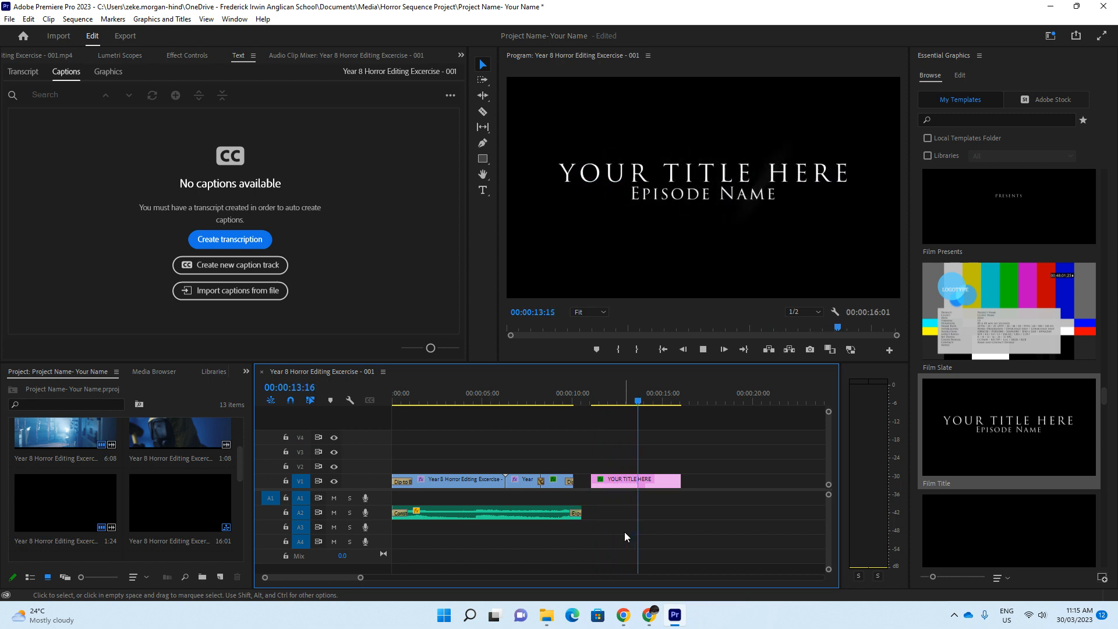
pyautogui.press('space')
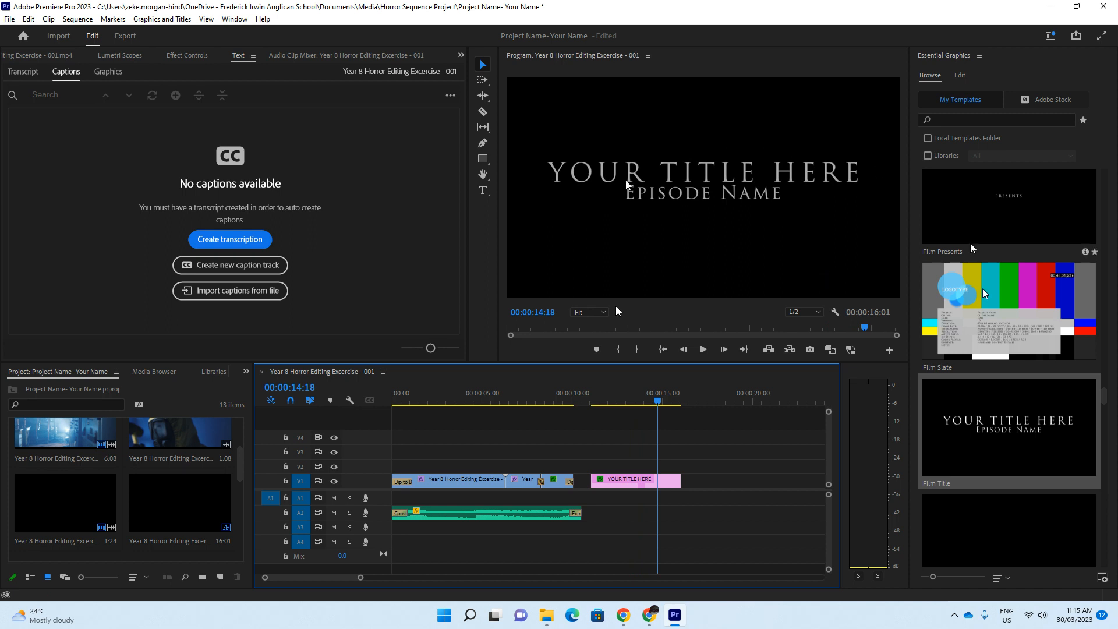
# Replace the "YOUR TITLE HERE" text in the Film Title clip with "The yellow bandit"
pyautogui.click(637, 484)
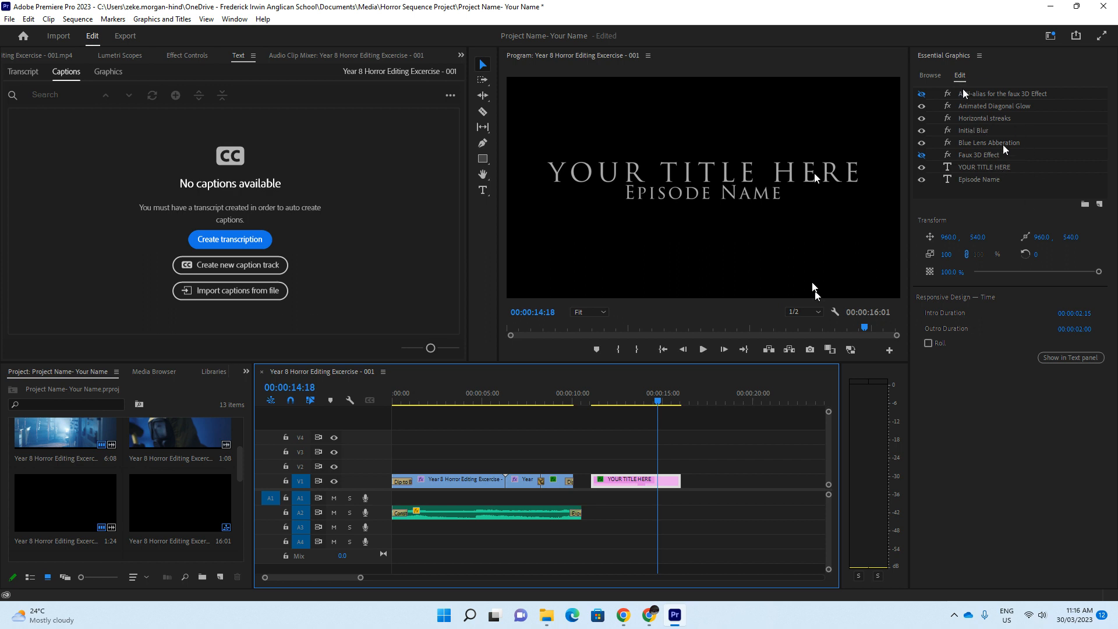
pyautogui.click(990, 168)
pyautogui.doubleClick(992, 168)
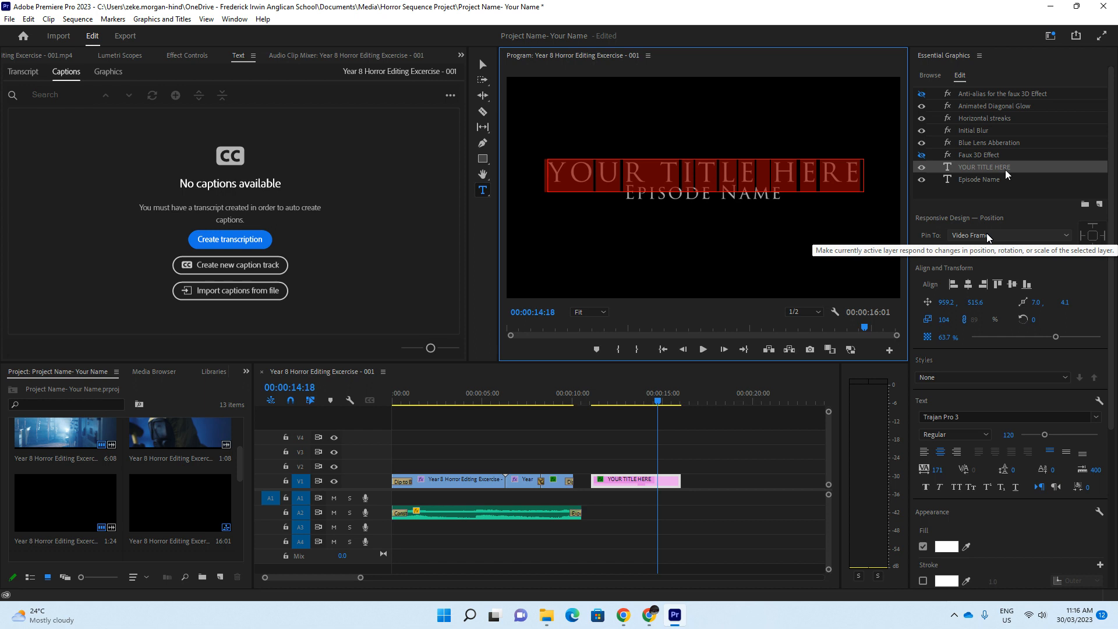
pyautogui.write('The yel')
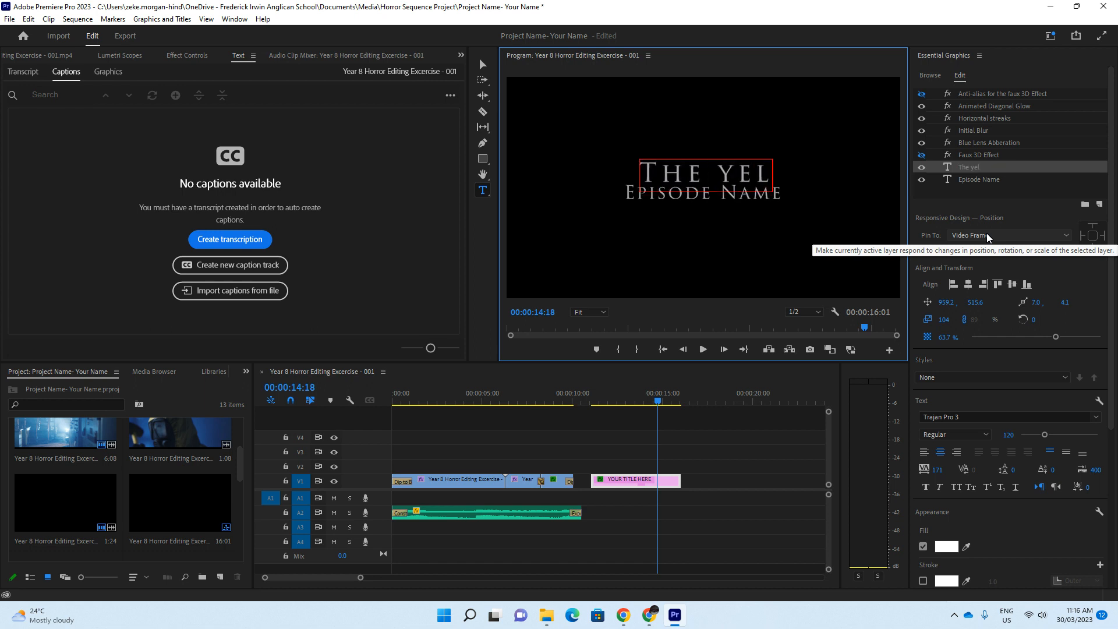
pyautogui.write('low bandit')
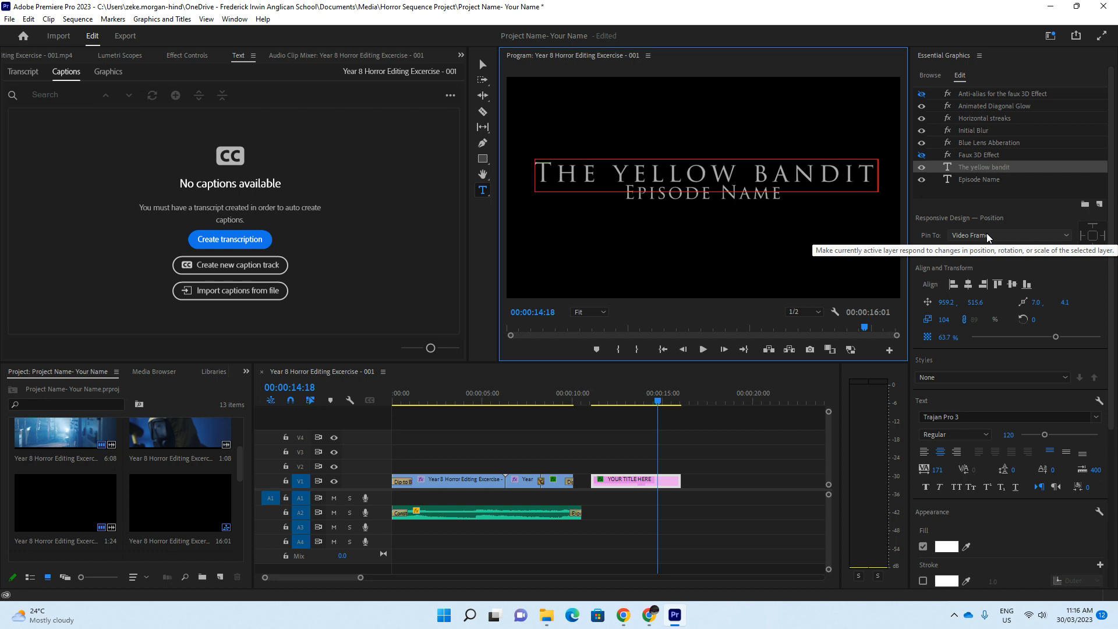
# Clear the "Episode Name" text from its layer and add a colon to the end of the main title
pyautogui.click(754, 200)
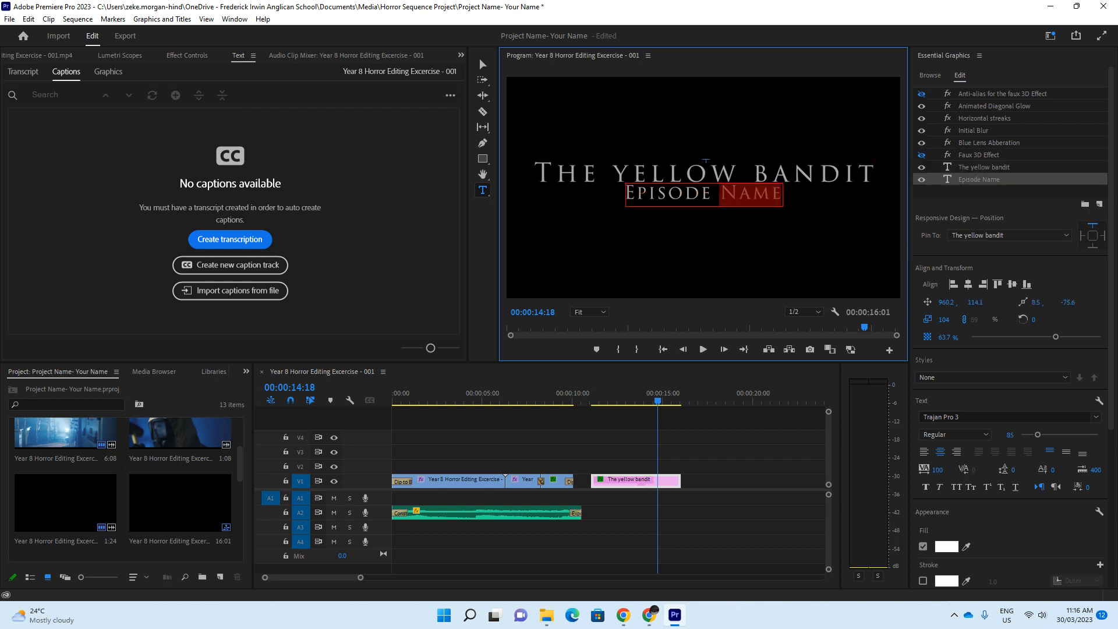
pyautogui.tripleClick(756, 197)
pyautogui.press('BackSpace')
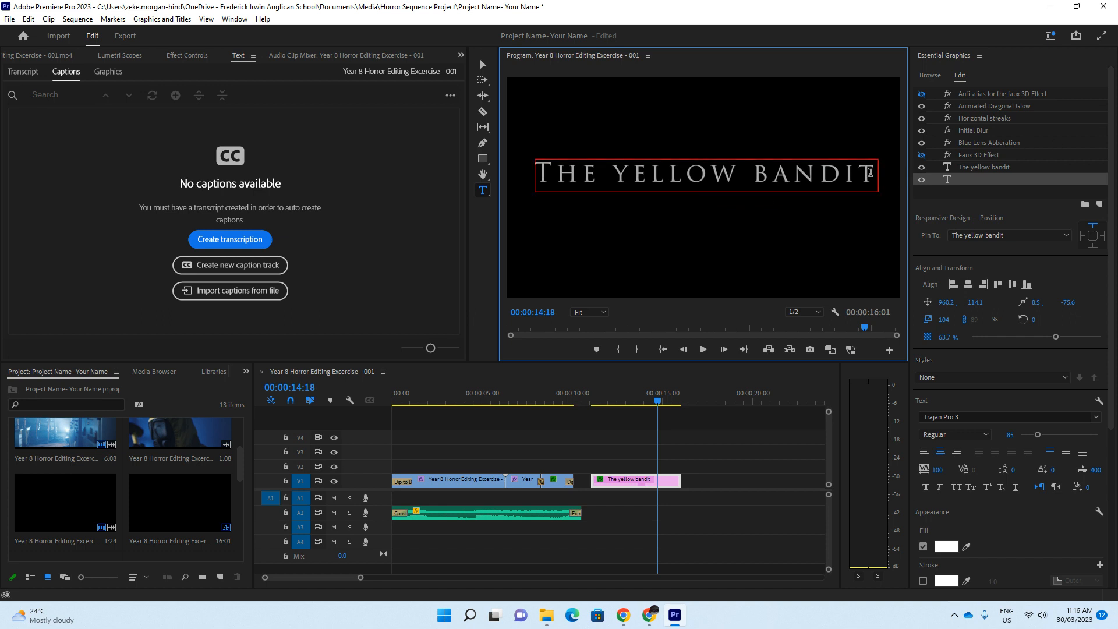
pyautogui.click(899, 184)
pyautogui.write(':')
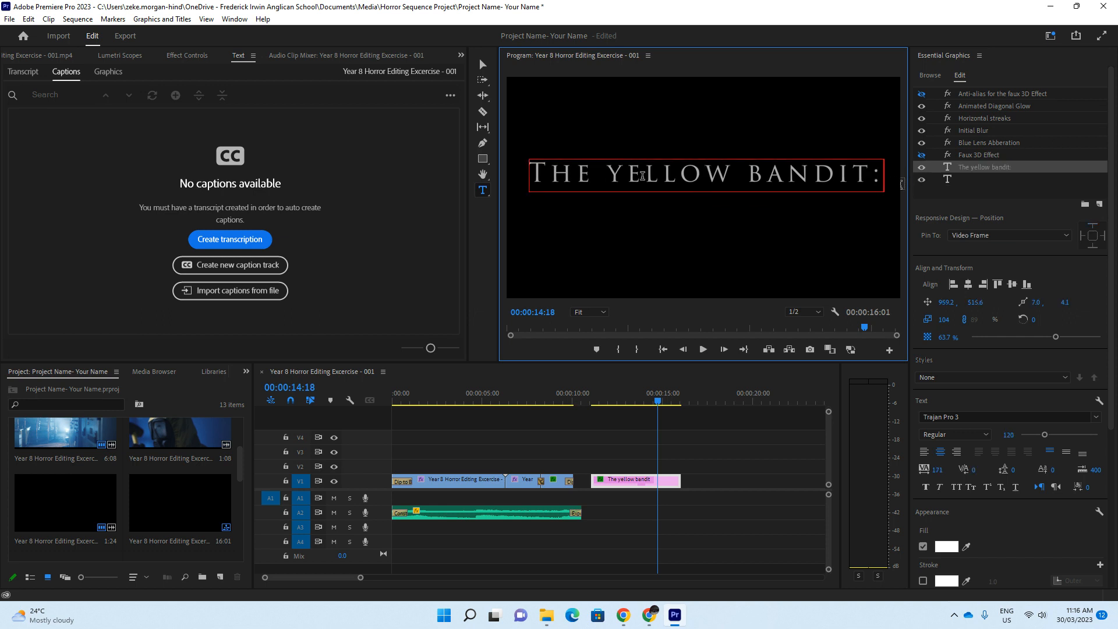
pyautogui.press('Escape')
# Delete the stray empty text layer above the effects in the title graphic's layer list
pyautogui.click(950, 180)
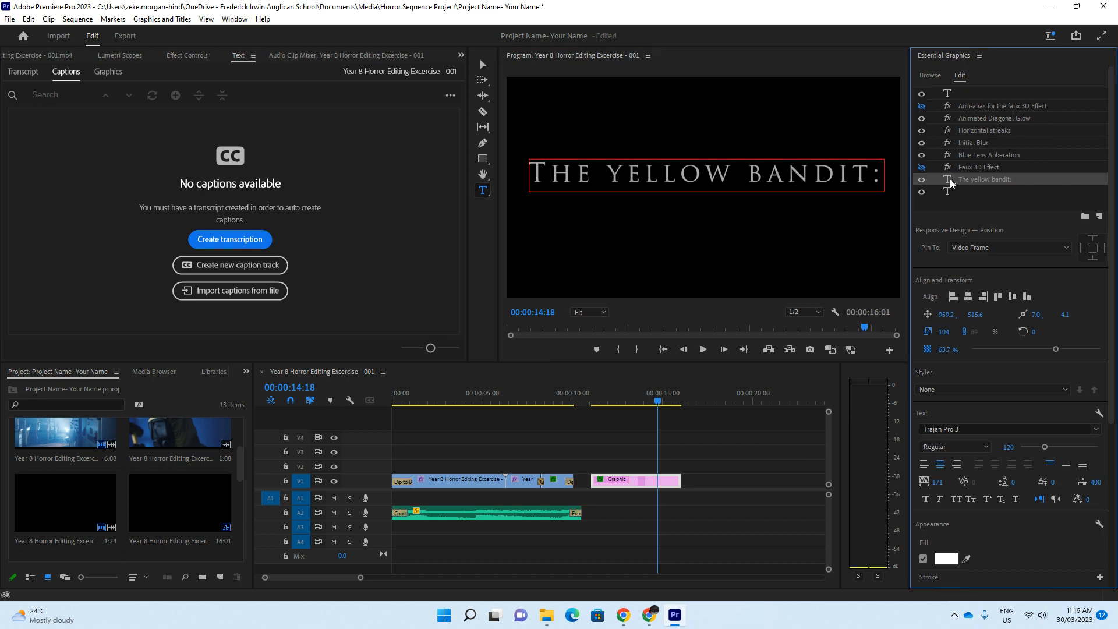
pyautogui.click(949, 192)
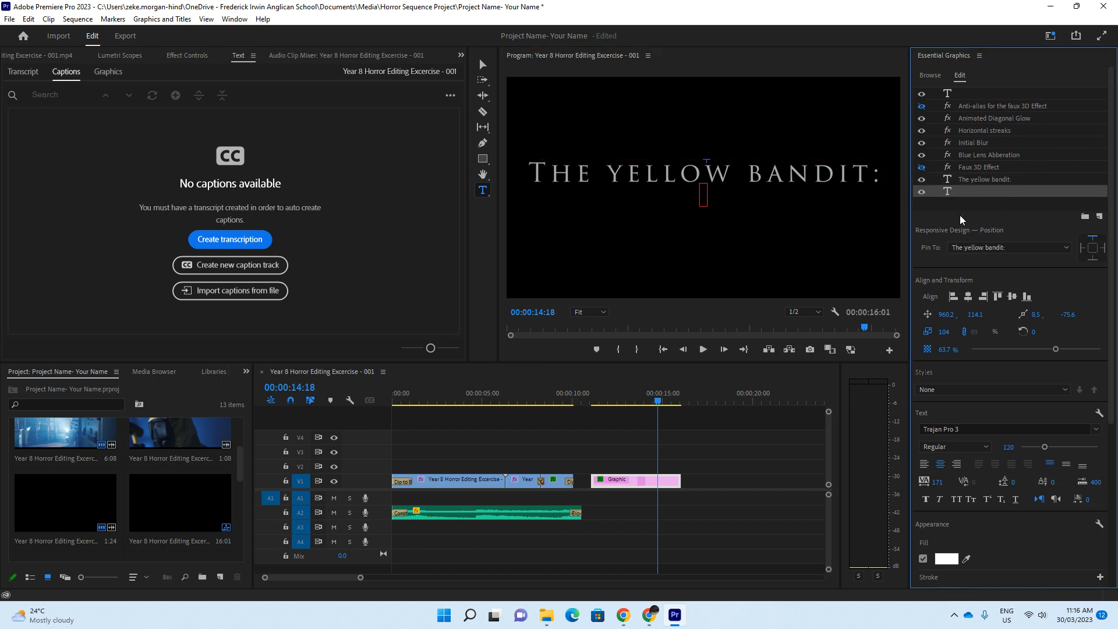
pyautogui.rightClick(966, 95)
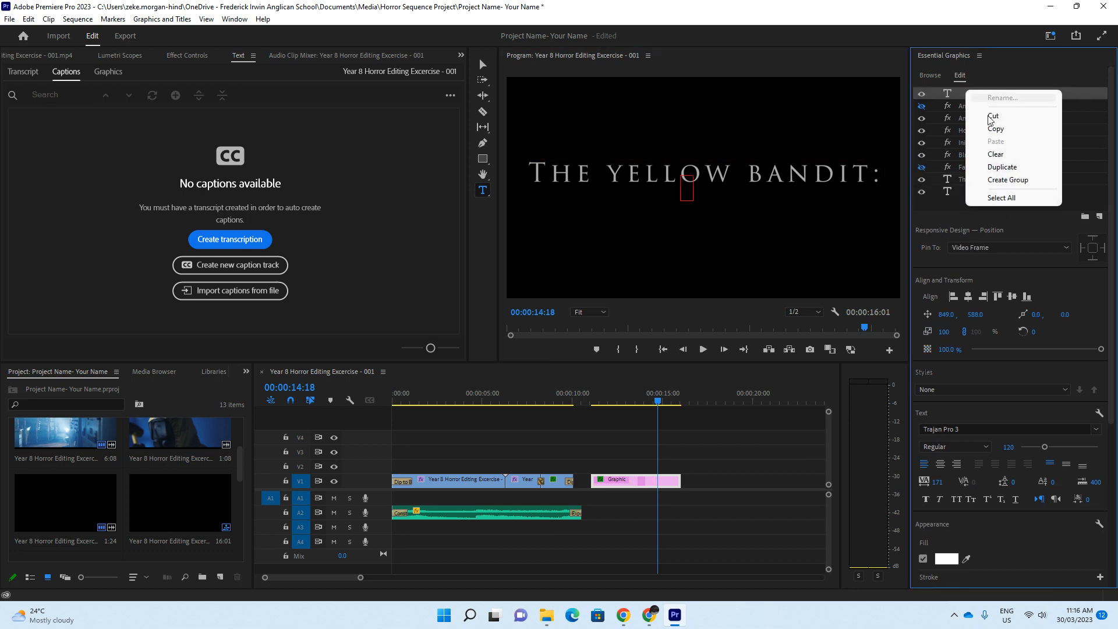
pyautogui.click(997, 154)
# Enter "blood hammer" as the subtitle in the emptied text layer beneath the main title
pyautogui.click(985, 181)
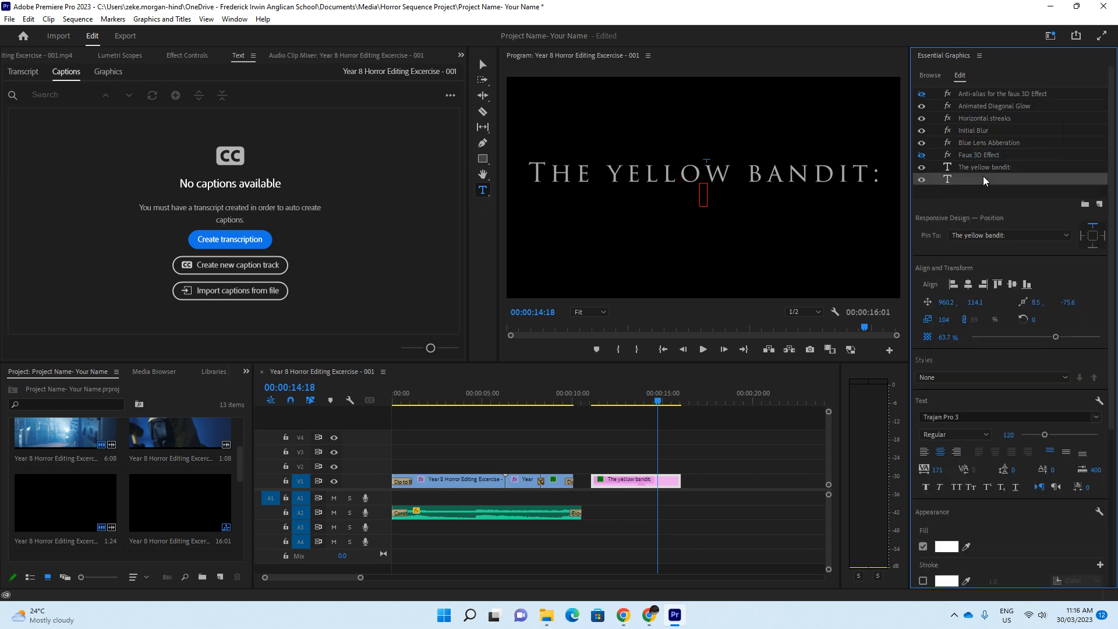
pyautogui.press('b')
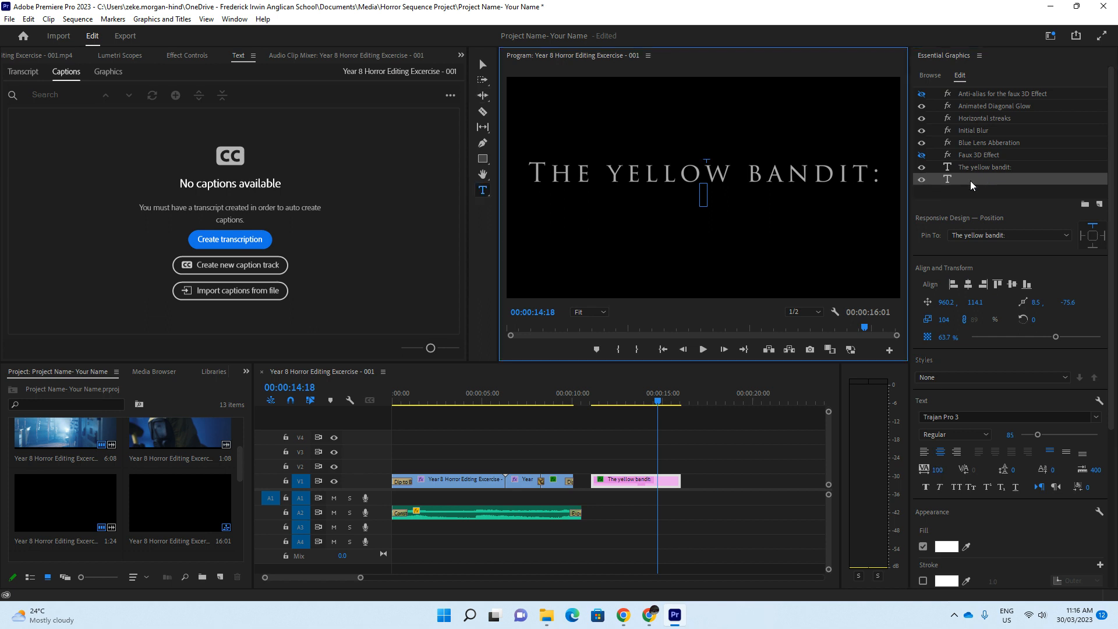
pyautogui.press('t')
pyautogui.write('blood h')
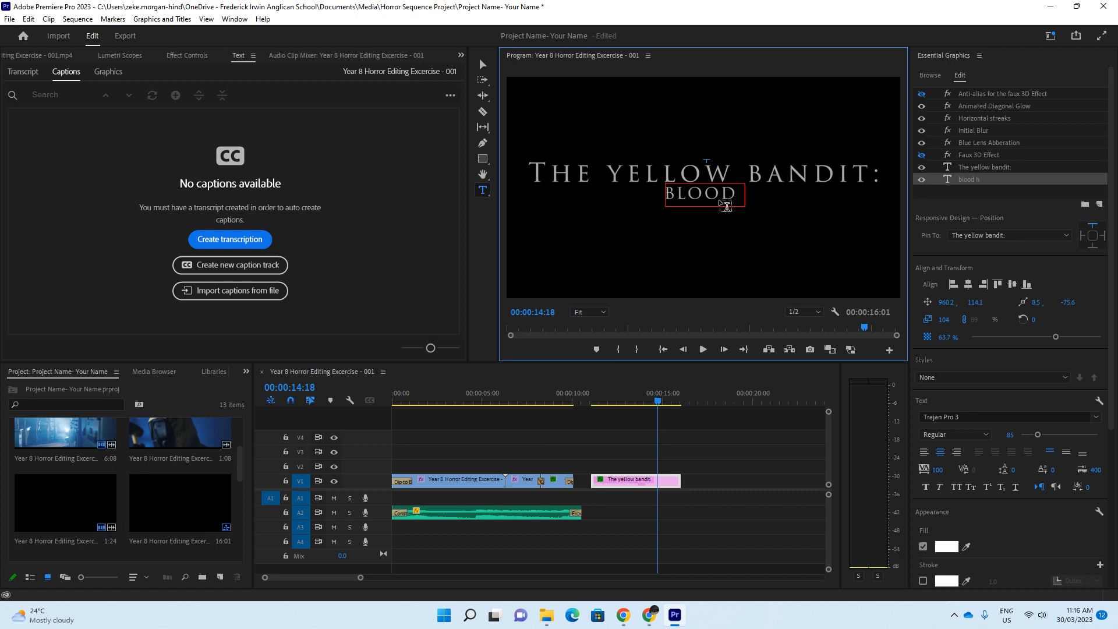
pyautogui.write('ammer')
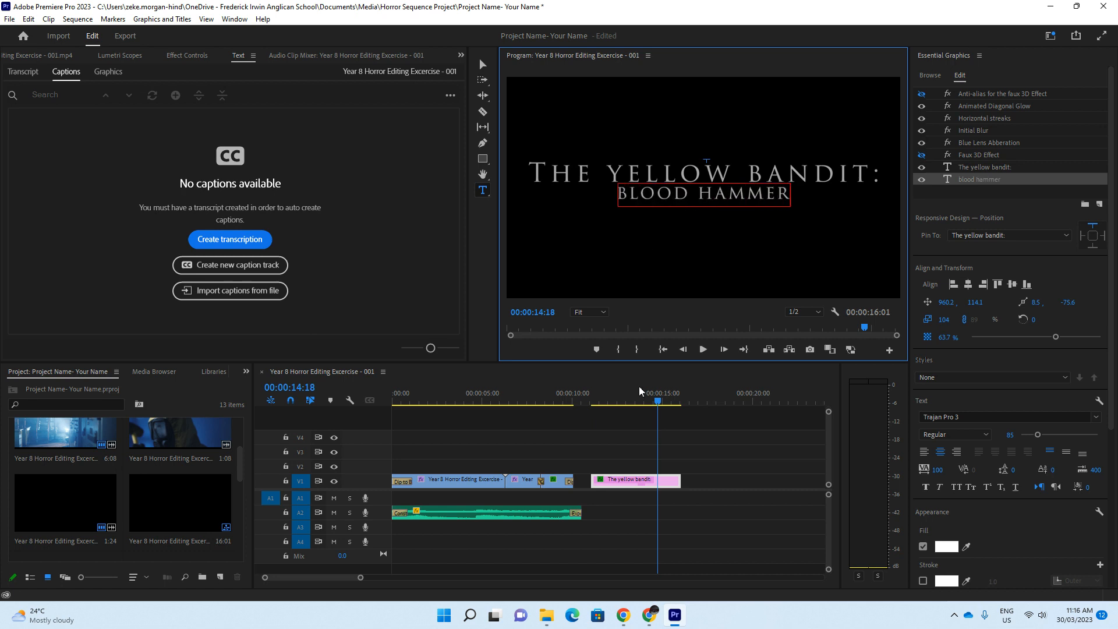
# Play back the edited title clip from 00:00:10:18, just before it starts
pyautogui.click(691, 468)
pyautogui.click(586, 402)
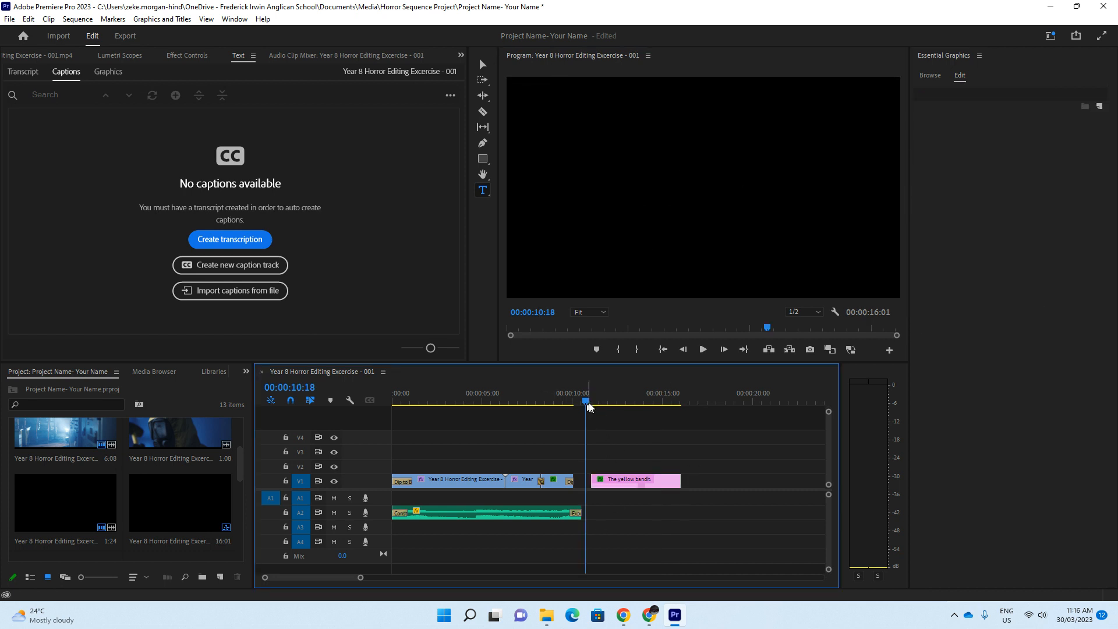
pyautogui.press('space')
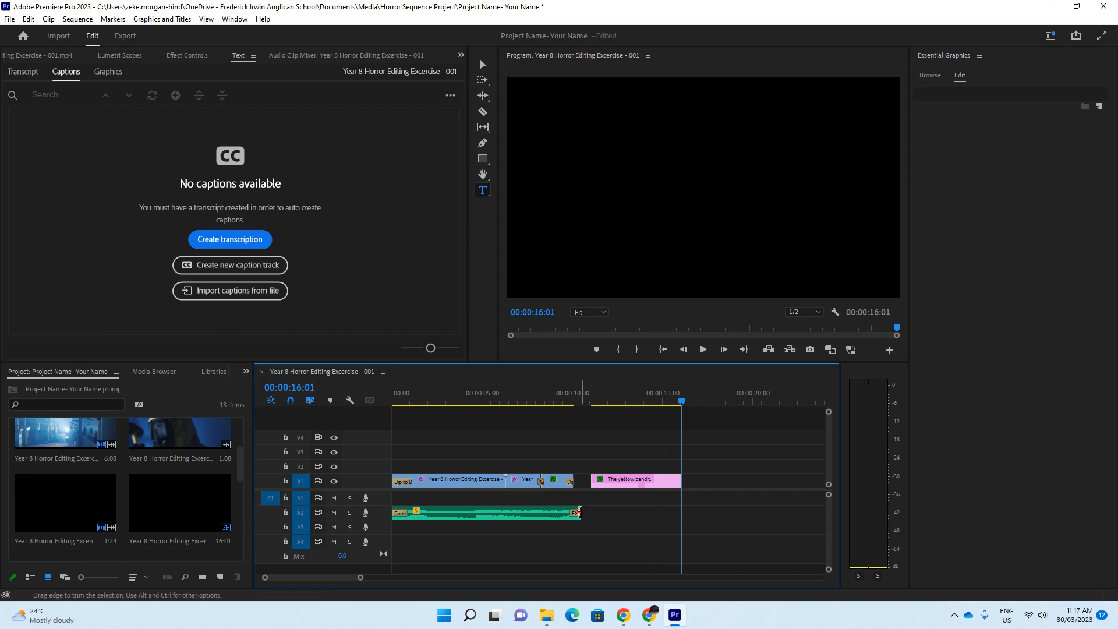
# Extend the A2 audio clip and its Exponential Fade to the end of the title, and play back from 00:00:09:06
pyautogui.moveTo(580, 514)
pyautogui.mouseDown()
pyautogui.moveTo(680, 514)
pyautogui.moveTo(574, 508)
pyautogui.mouseUp()
pyautogui.click(560, 402)
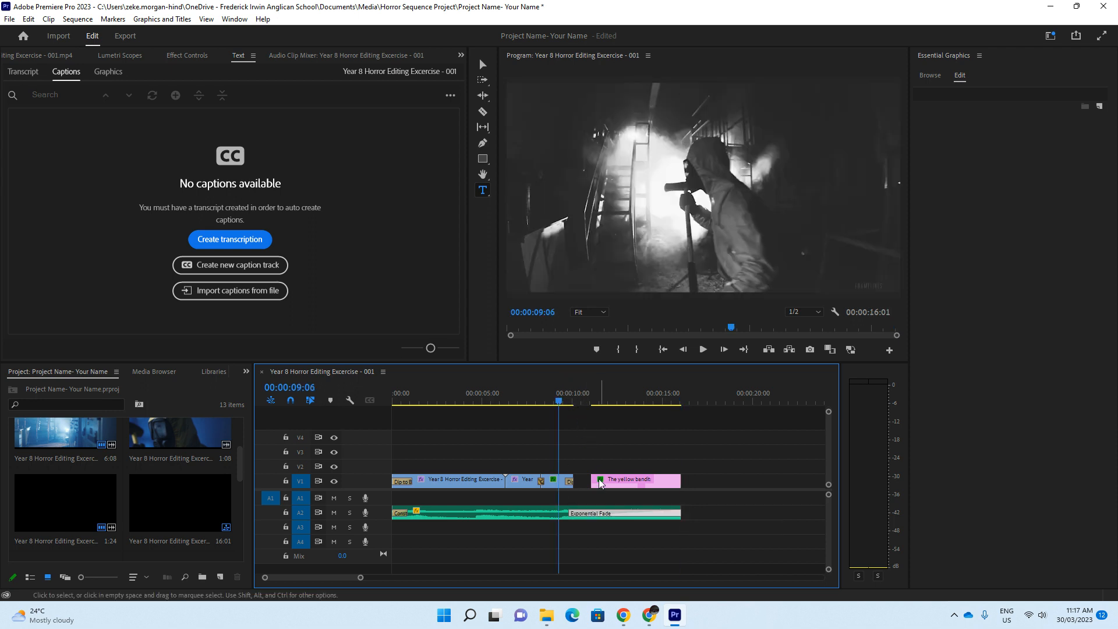
pyautogui.moveTo(601, 483); pyautogui.dragTo(596, 485)
pyautogui.press('space')
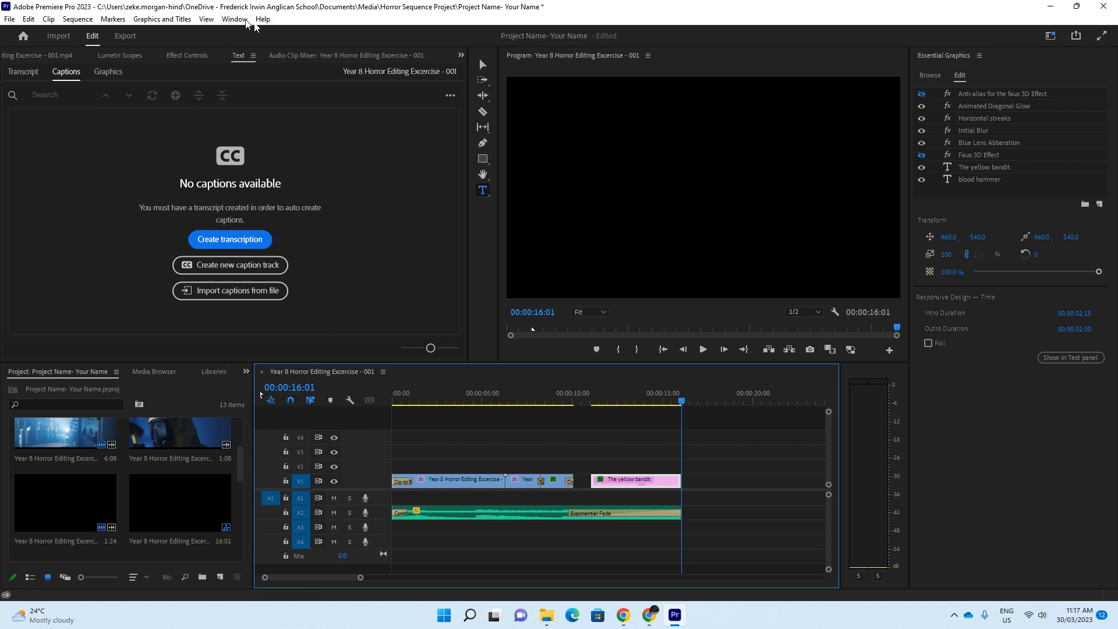
# Switch to the Editing workspace and view the finished title at 00:00:13:14
pyautogui.click(228, 22)
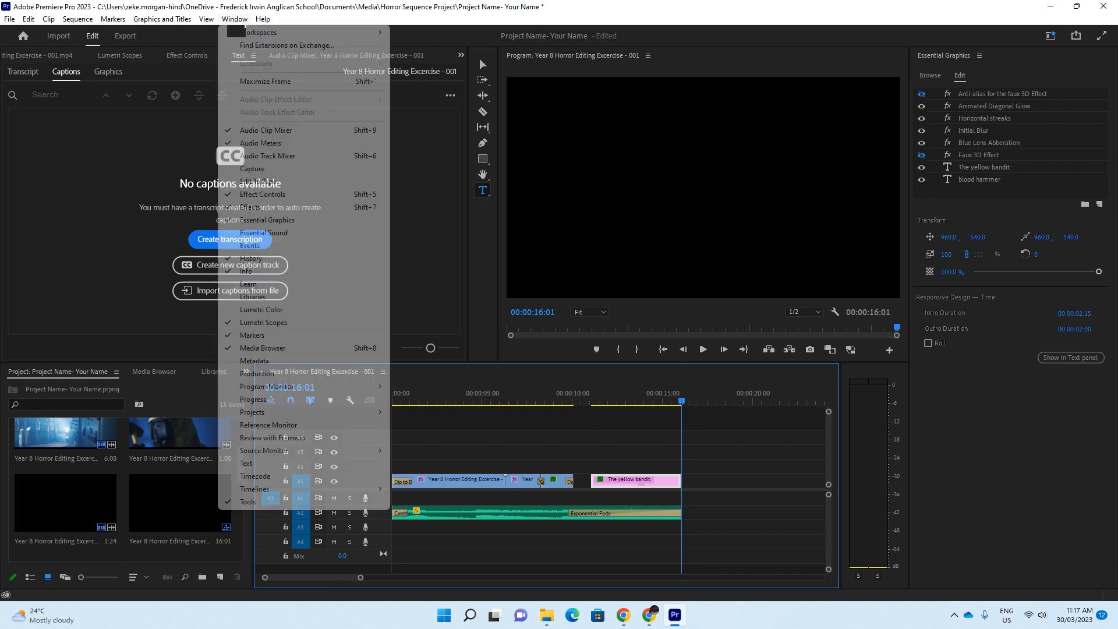
pyautogui.moveTo(234, 35)
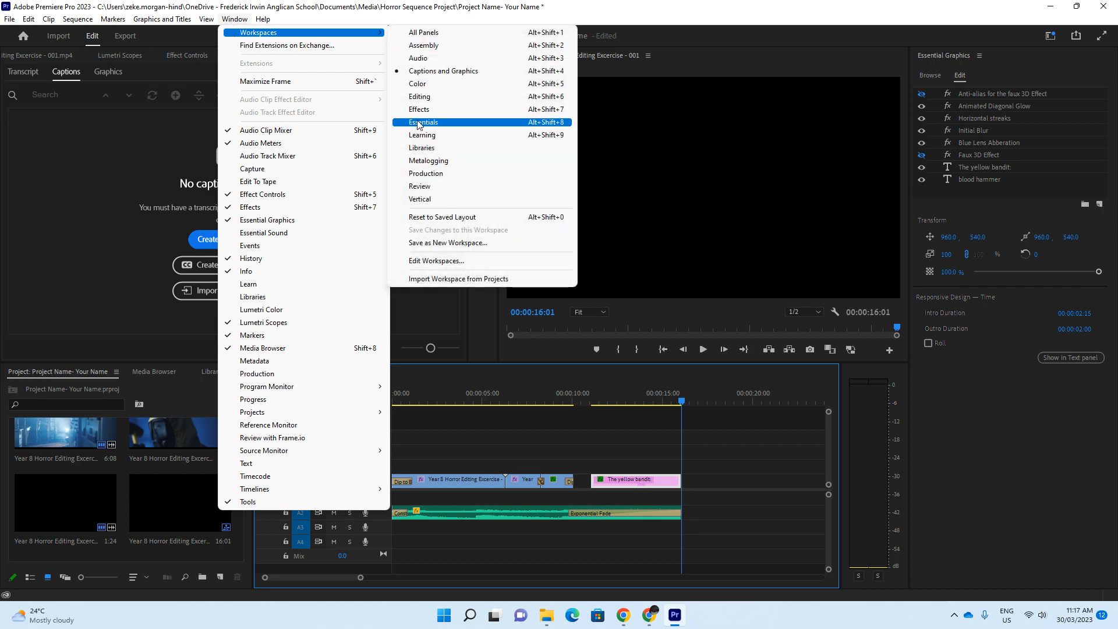
pyautogui.click(418, 99)
pyautogui.click(234, 19)
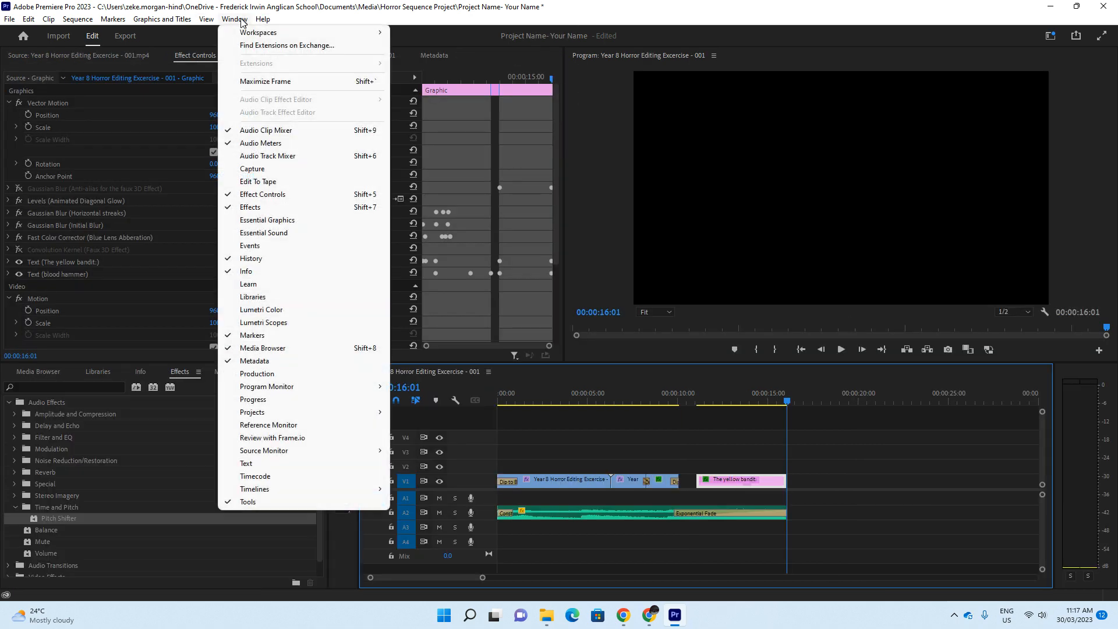
pyautogui.moveTo(248, 35)
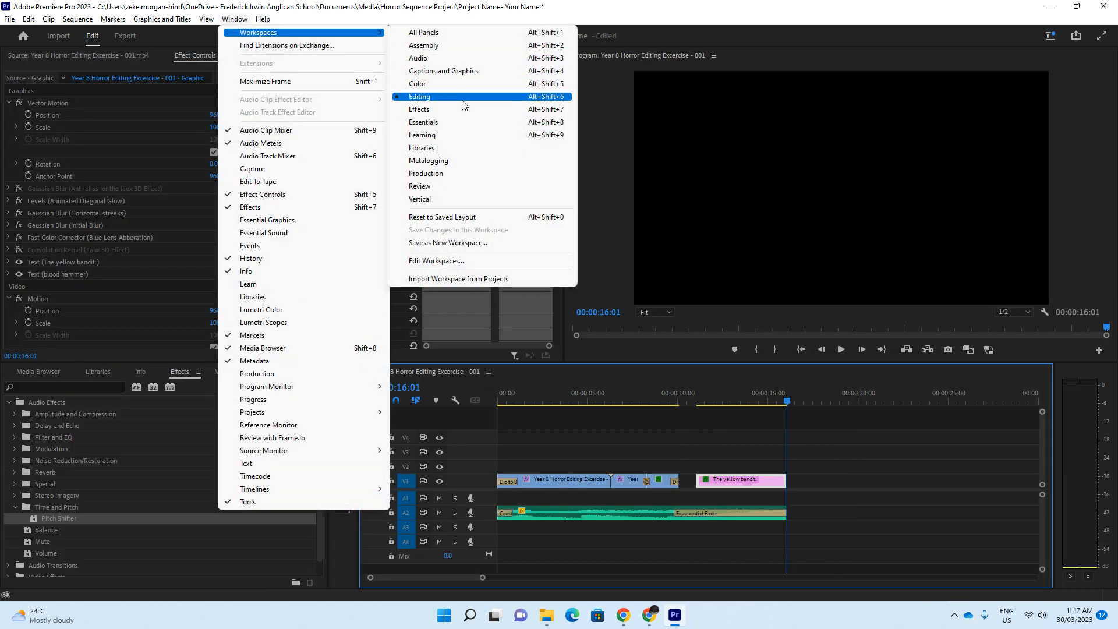
pyautogui.click(443, 96)
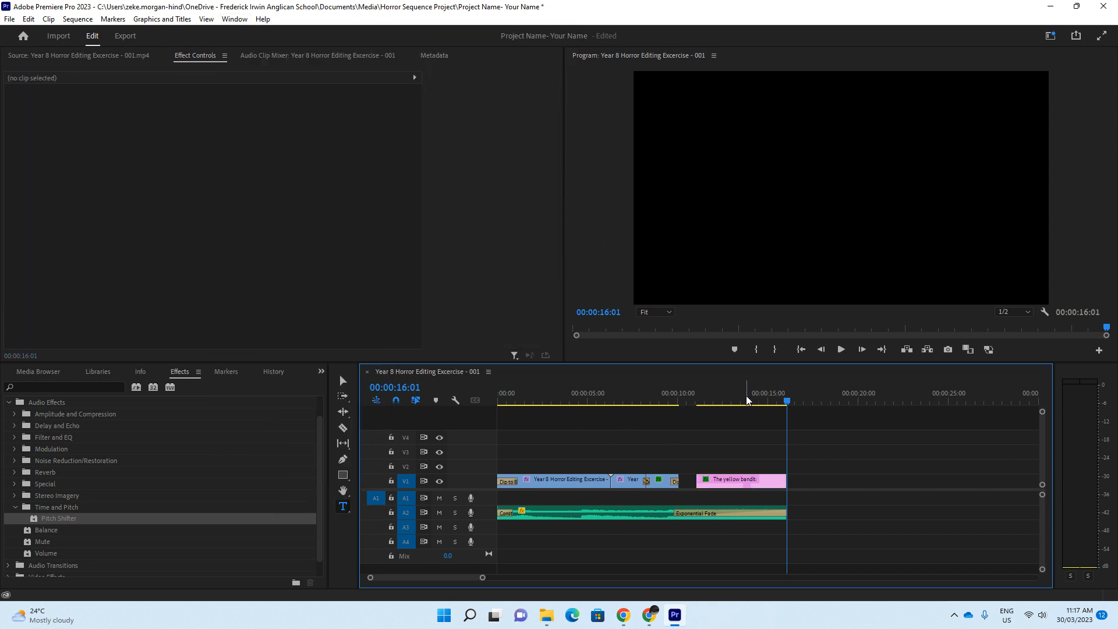
pyautogui.click(729, 402)
pyautogui.moveTo(729, 404); pyautogui.dragTo(743, 406)
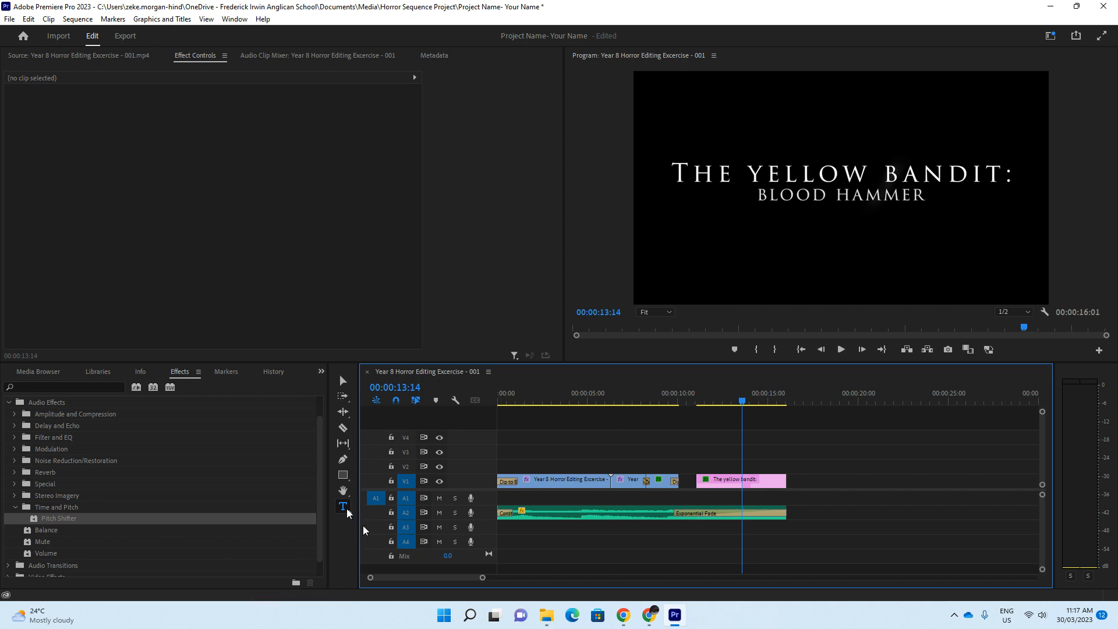
# Add the text "close up" low in the frame at 00:00:07:19, and shift and trim its V2 clip to cover the close-up shot
pyautogui.click(637, 404)
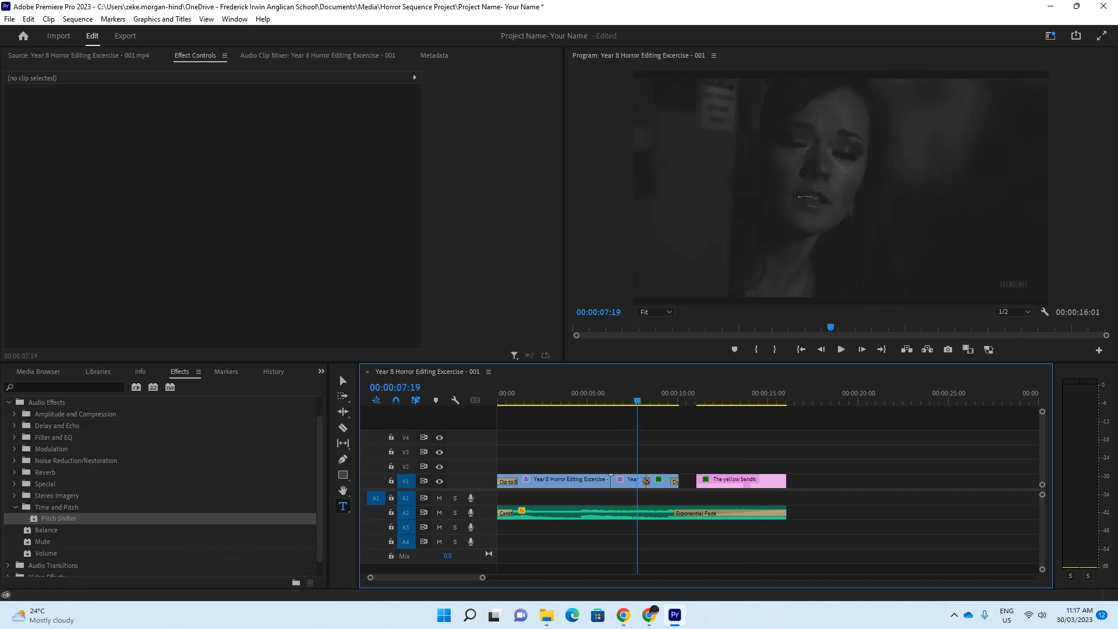
pyautogui.click(648, 274)
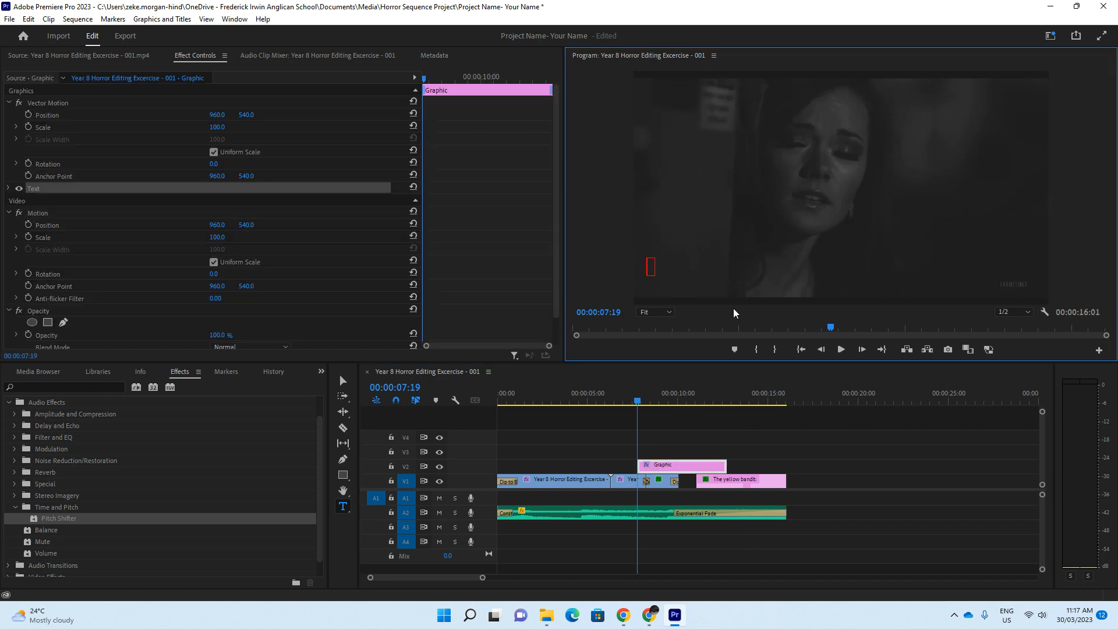
pyautogui.write('CLOSE UP')
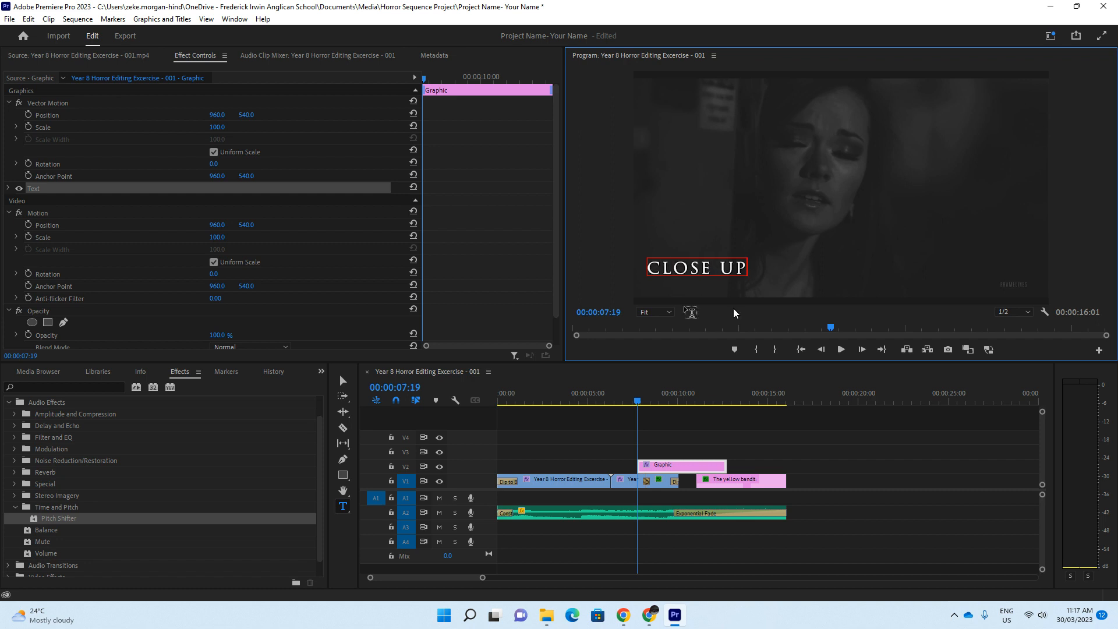
pyautogui.click(605, 447)
pyautogui.moveTo(662, 465)
pyautogui.mouseDown()
pyautogui.moveTo(635, 470)
pyautogui.moveTo(689, 466)
pyautogui.moveTo(640, 465)
pyautogui.mouseUp()
# Play back the close-up shot with its text label, and move the playhead to 00:00:10:24
pyautogui.click(606, 402)
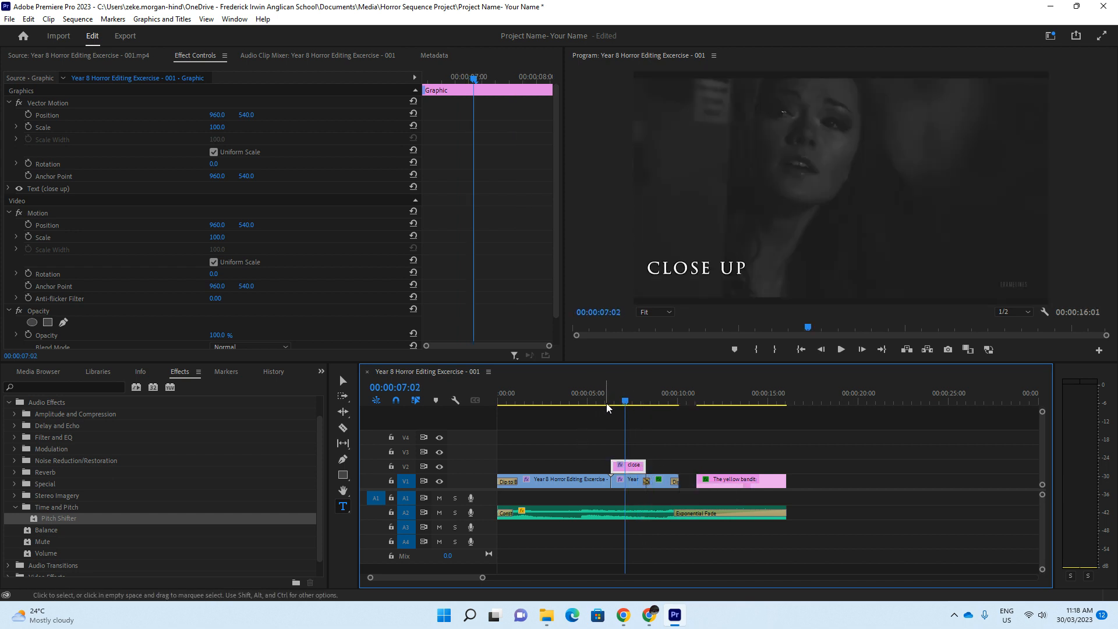
pyautogui.press('space')
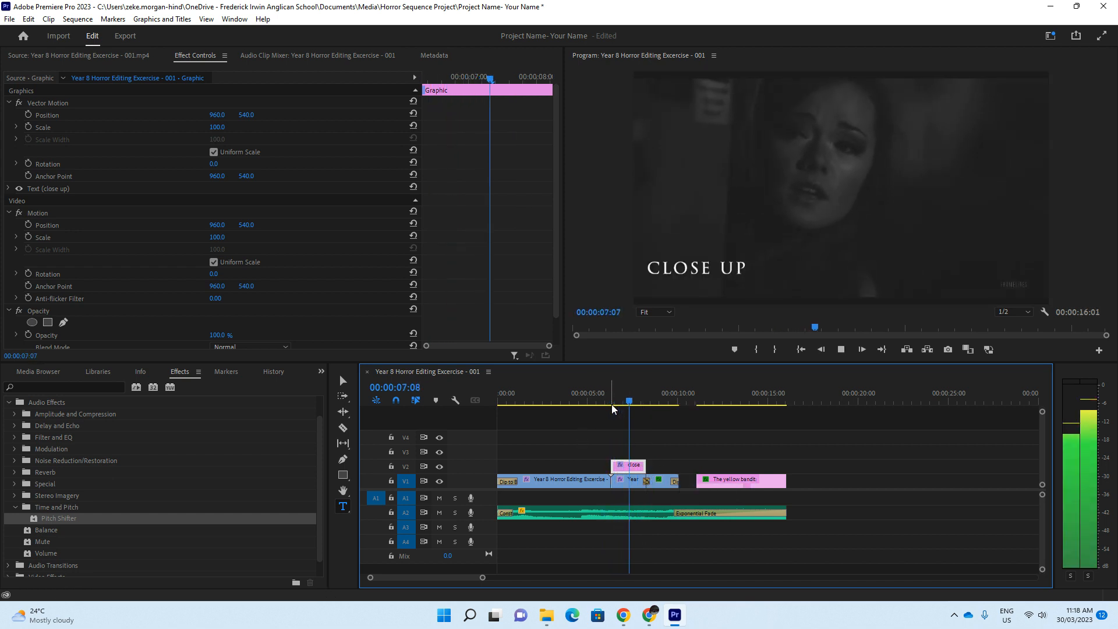
pyautogui.press('space')
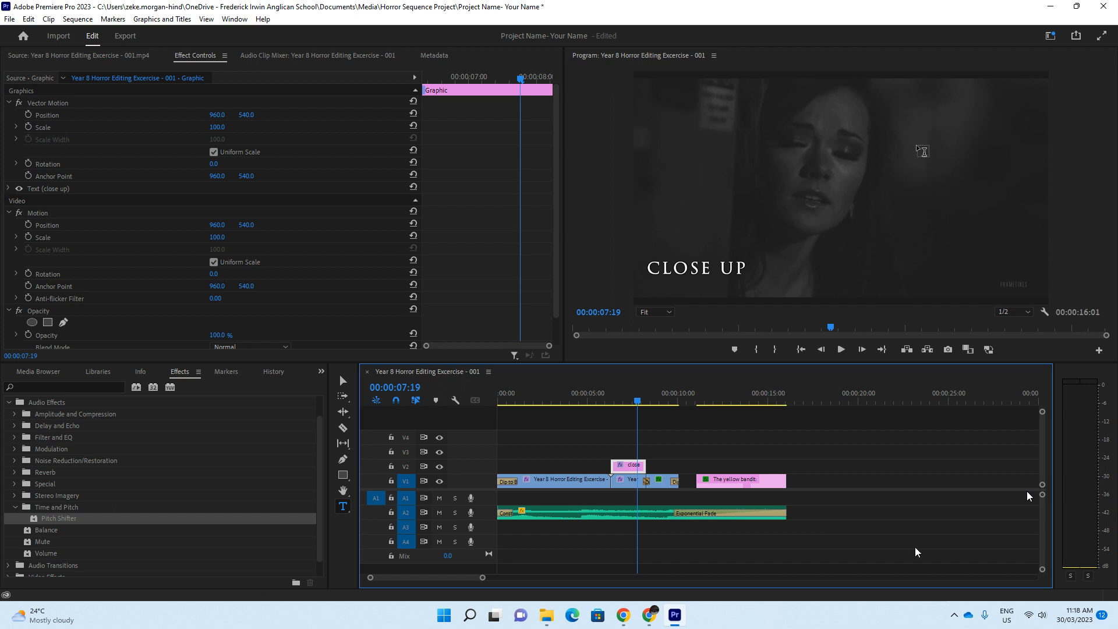
pyautogui.click(696, 400)
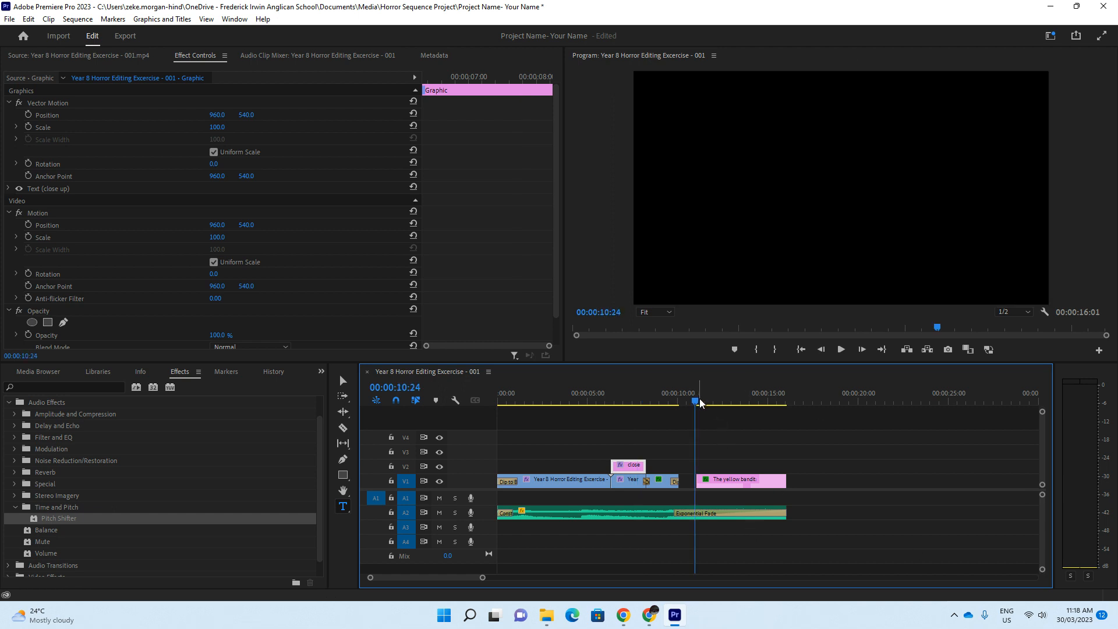